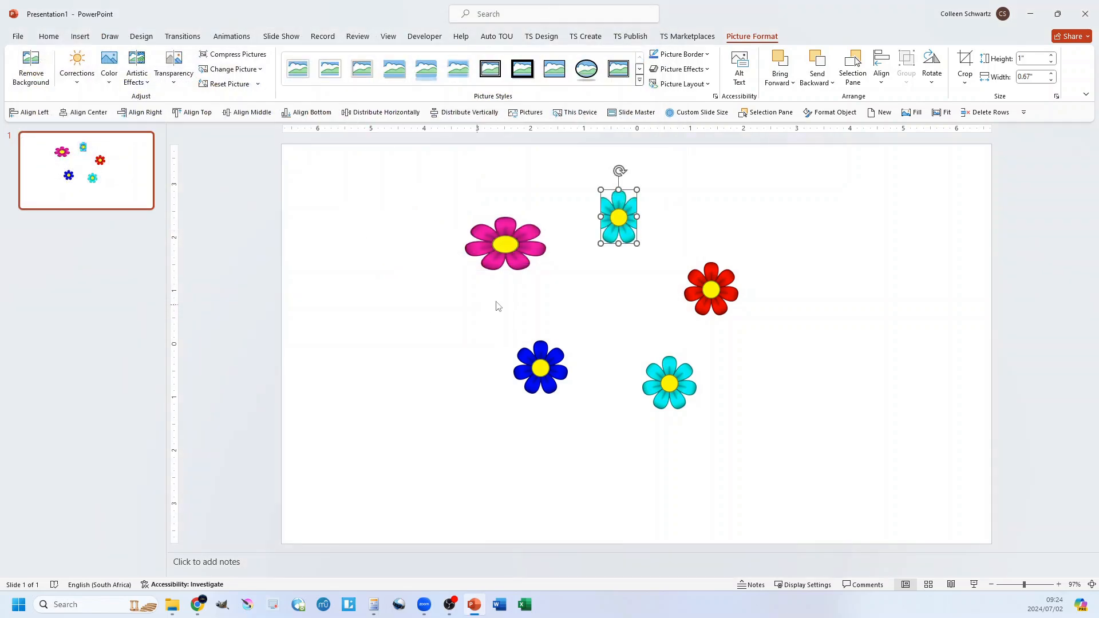
left_click(622, 254)
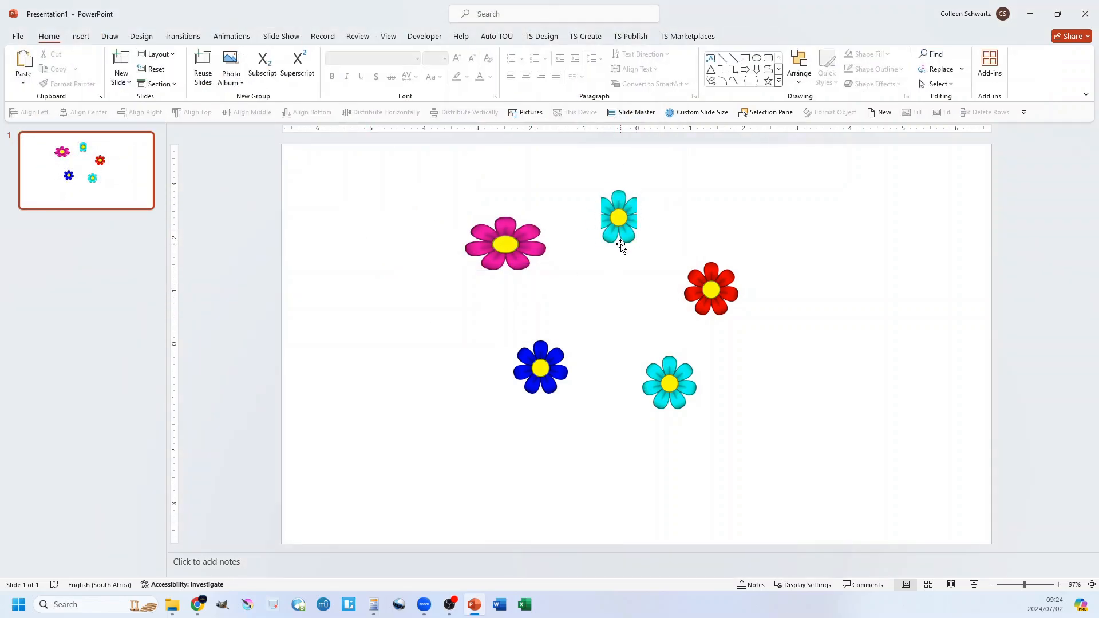
left_click(621, 245)
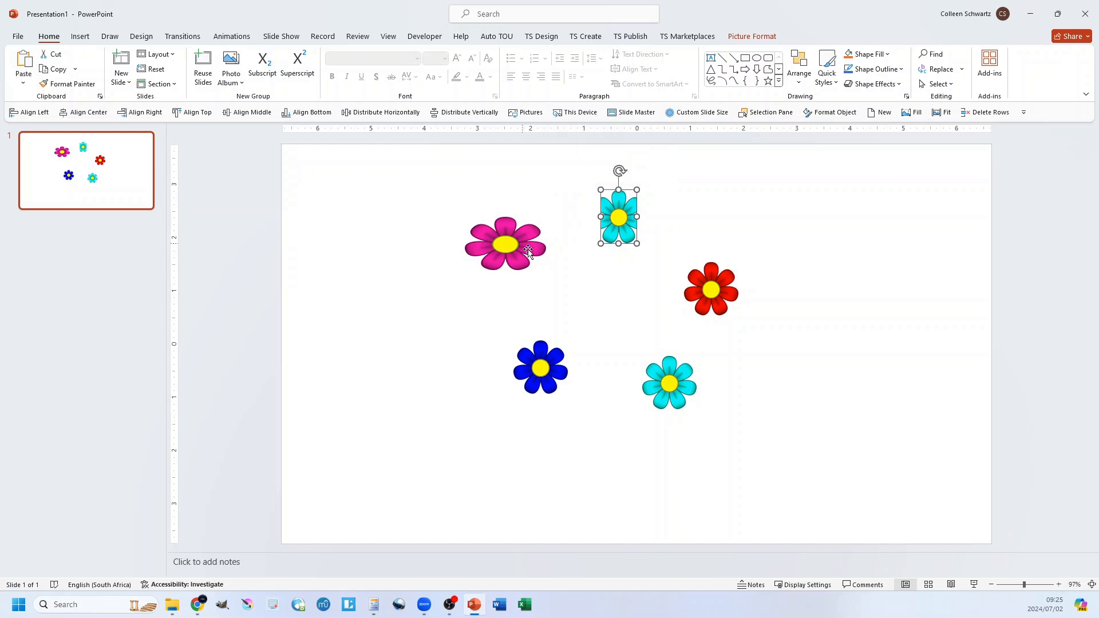
left_click(602, 283)
Step: Replace all five flower pictures on the slide with Flower White.png using the Replace Pictures tool
left_click(493, 243)
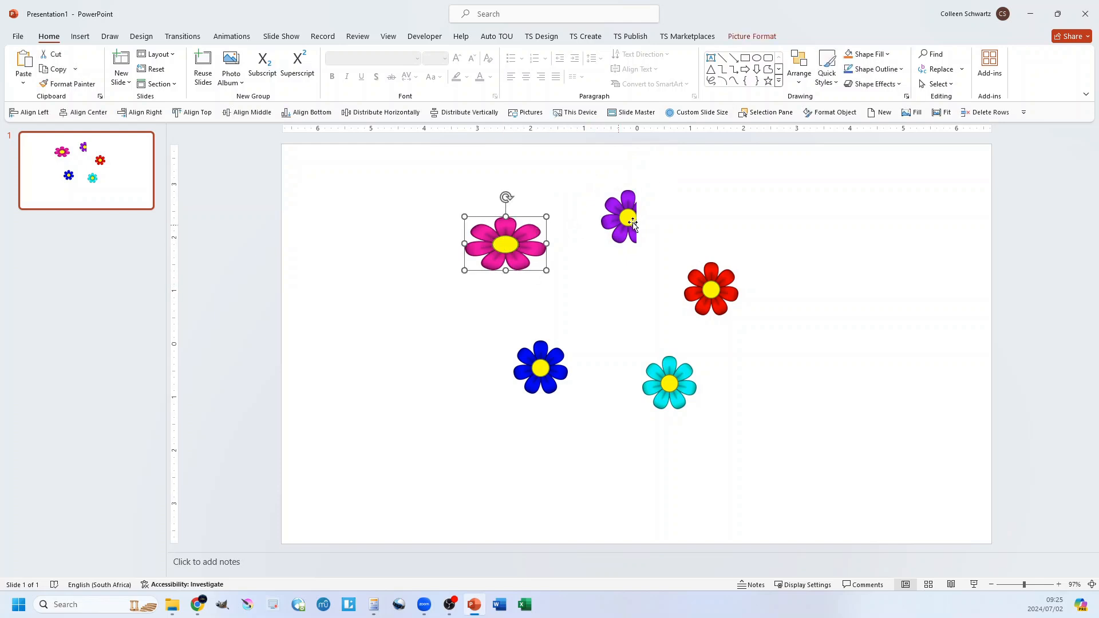
left_click(633, 224, "shift")
left_click(727, 289, "shift")
left_click(679, 384, "shift")
left_click(539, 373, "shift")
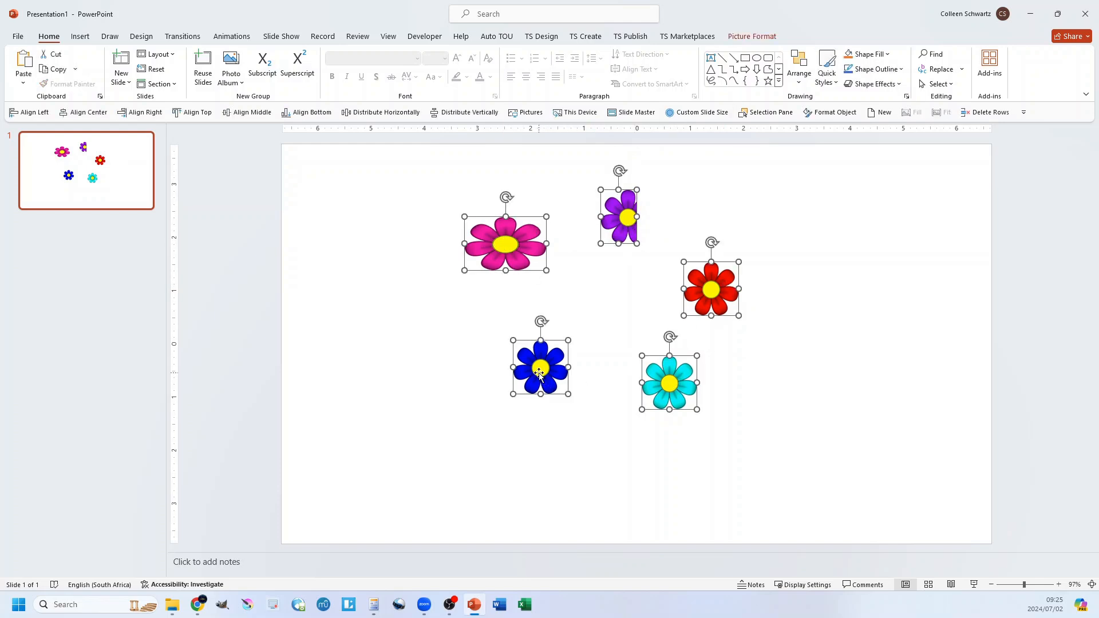
left_click(585, 36)
left_click(687, 36)
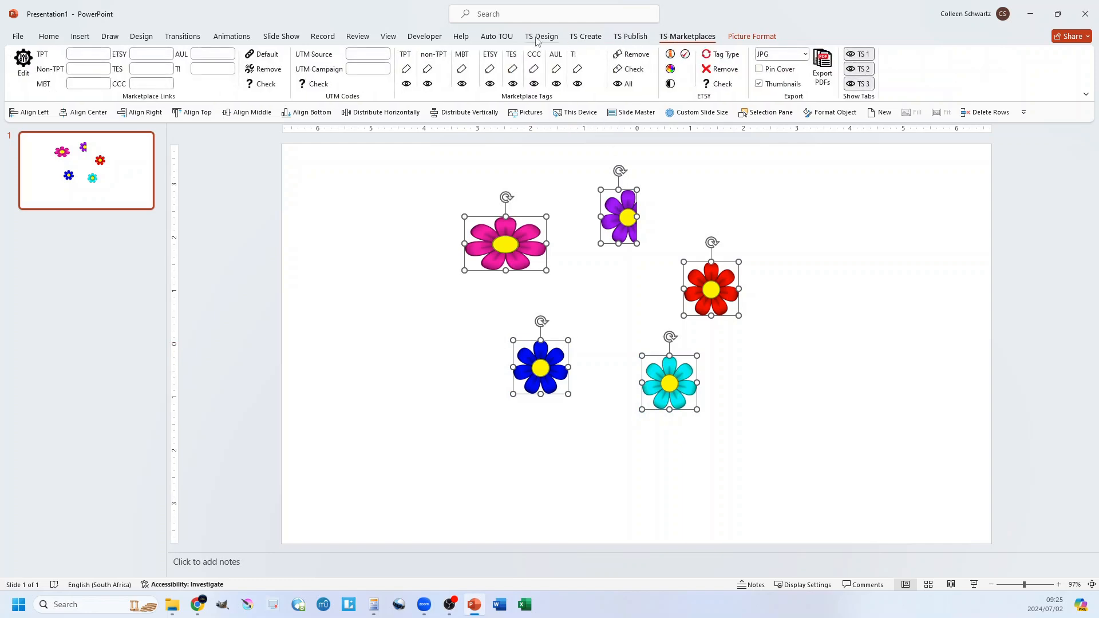
left_click(541, 36)
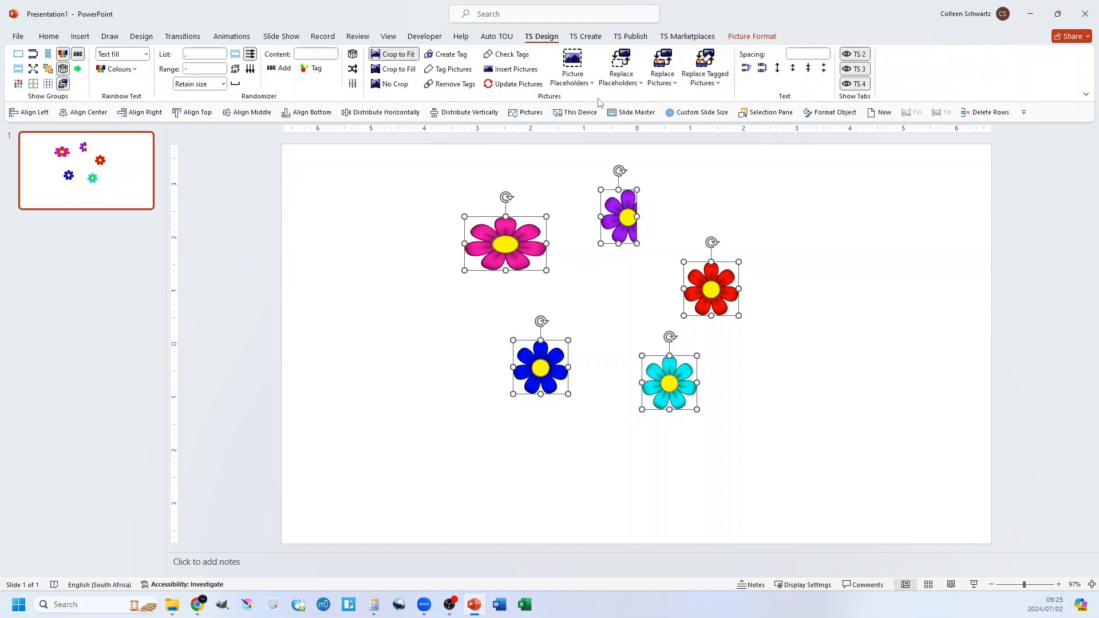
left_click(663, 62)
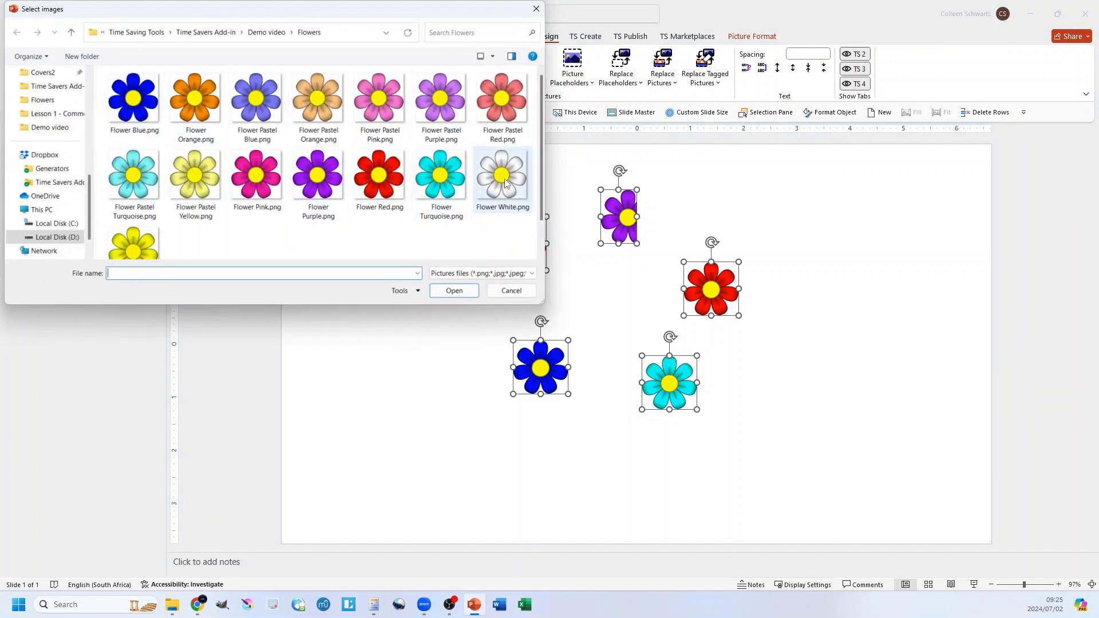
double_click(497, 209)
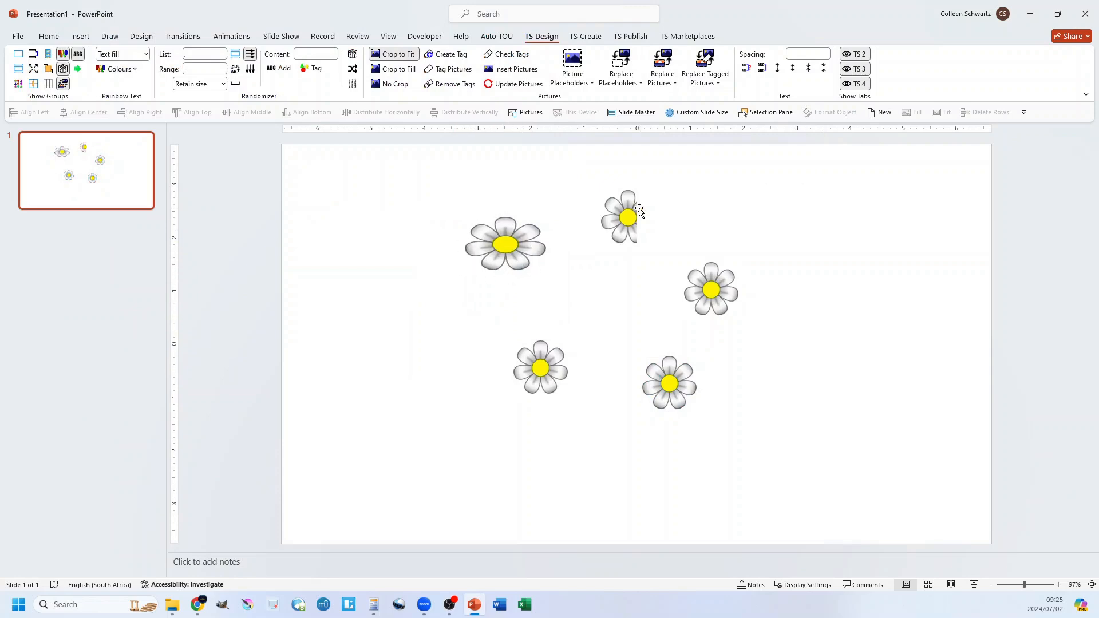
Step: Undo the replacement of the five flower pictures and redo it to compare both versions
key("ctrl+z")
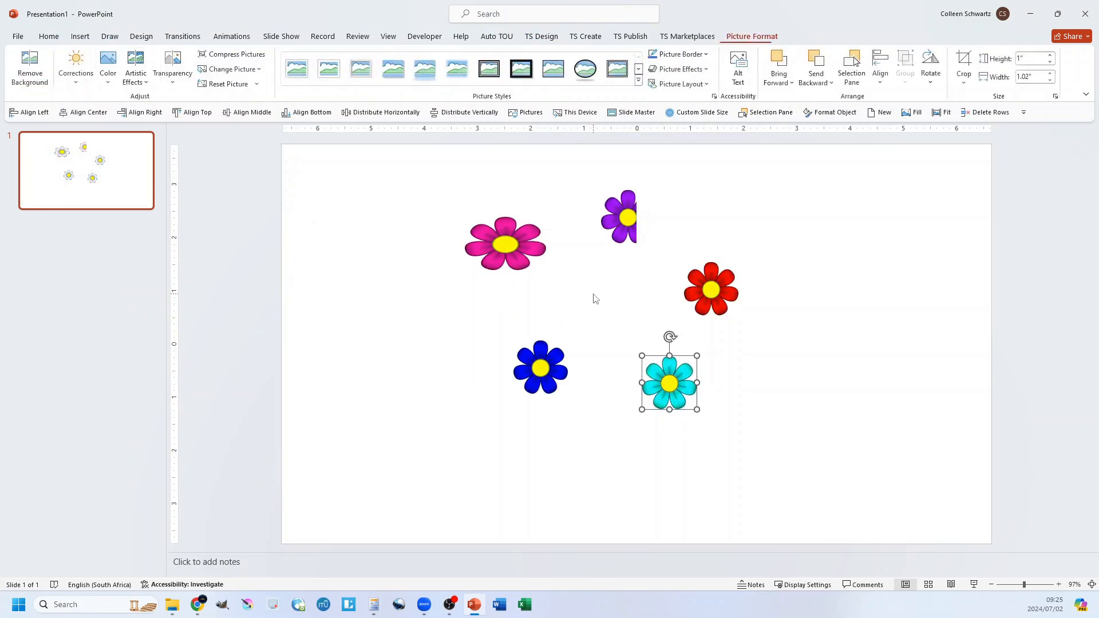
key("ctrl+y")
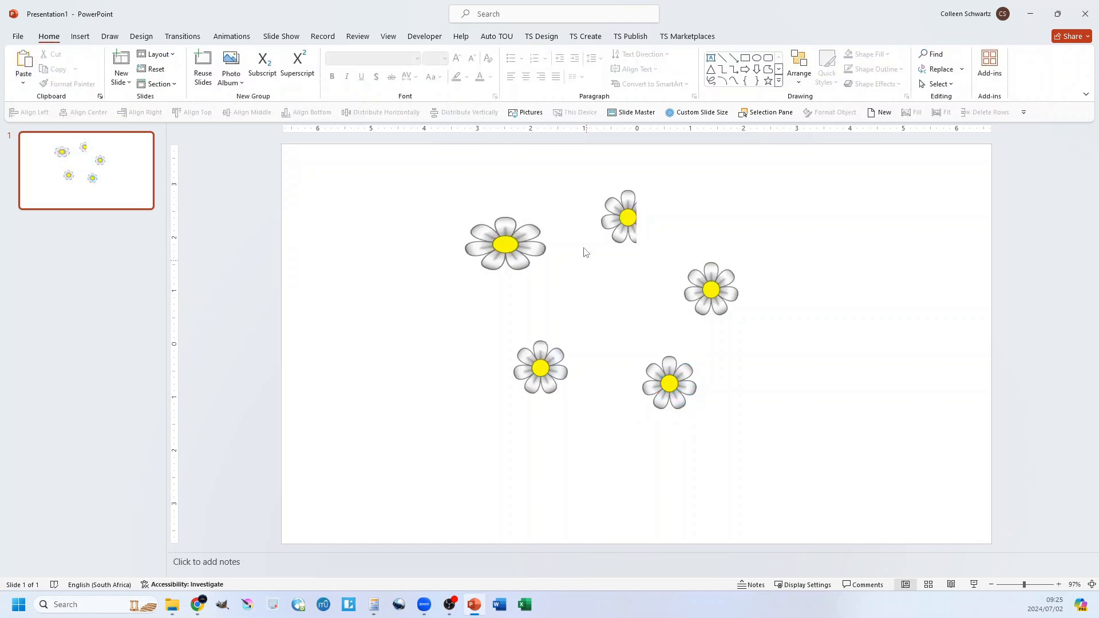
Step: Examine the Replace Pictures options for manual order, repeating the sequence, and replicating cropping and animations
left_click(542, 36)
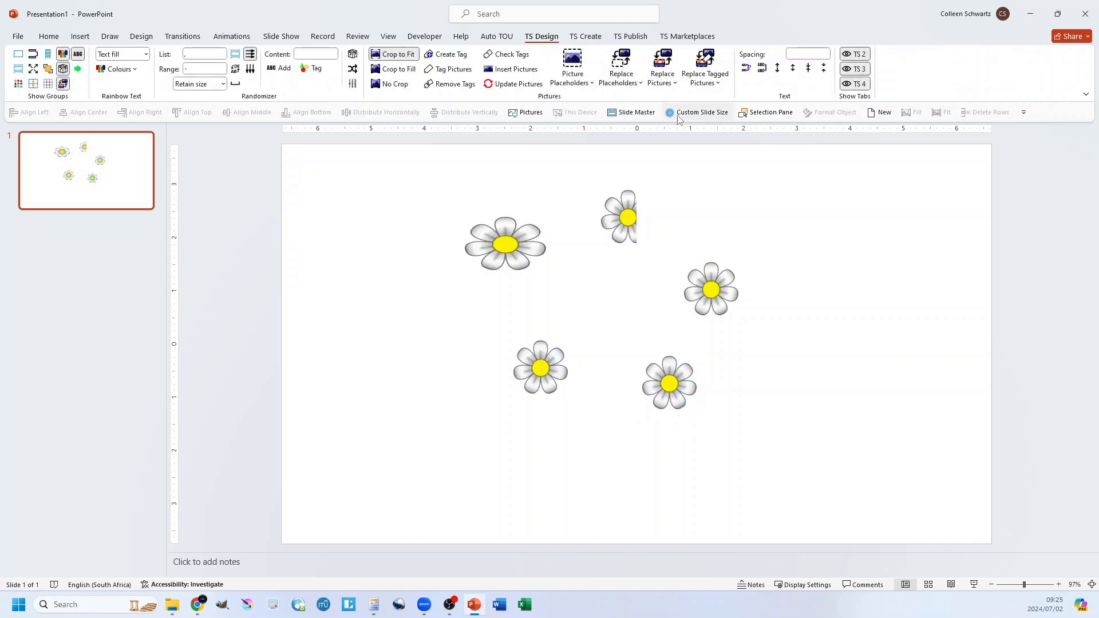
left_click(662, 80)
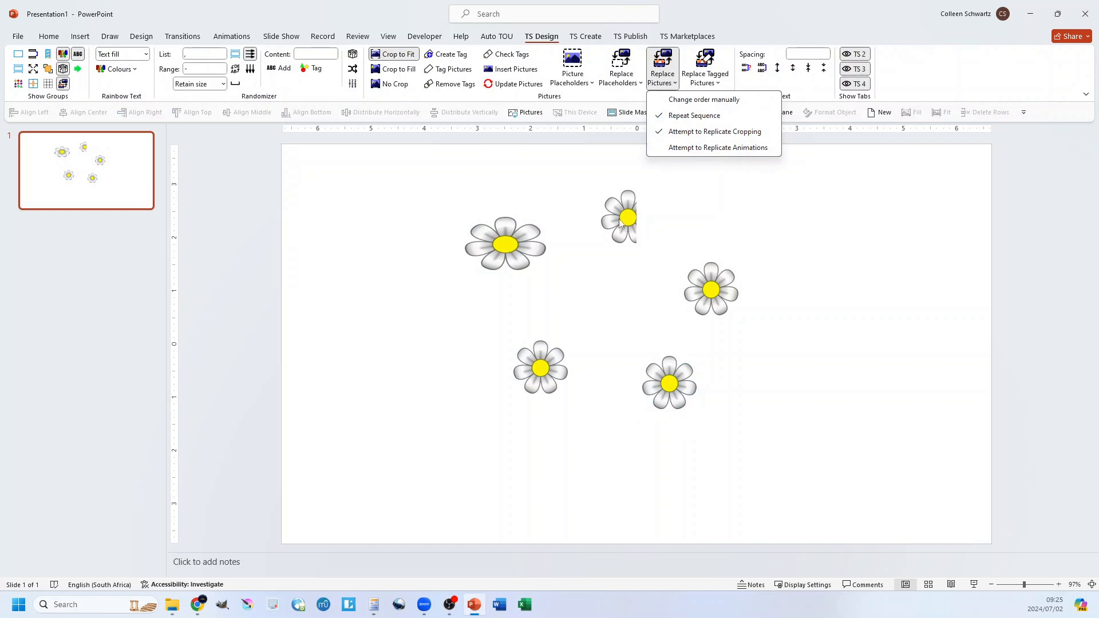
left_click(425, 202)
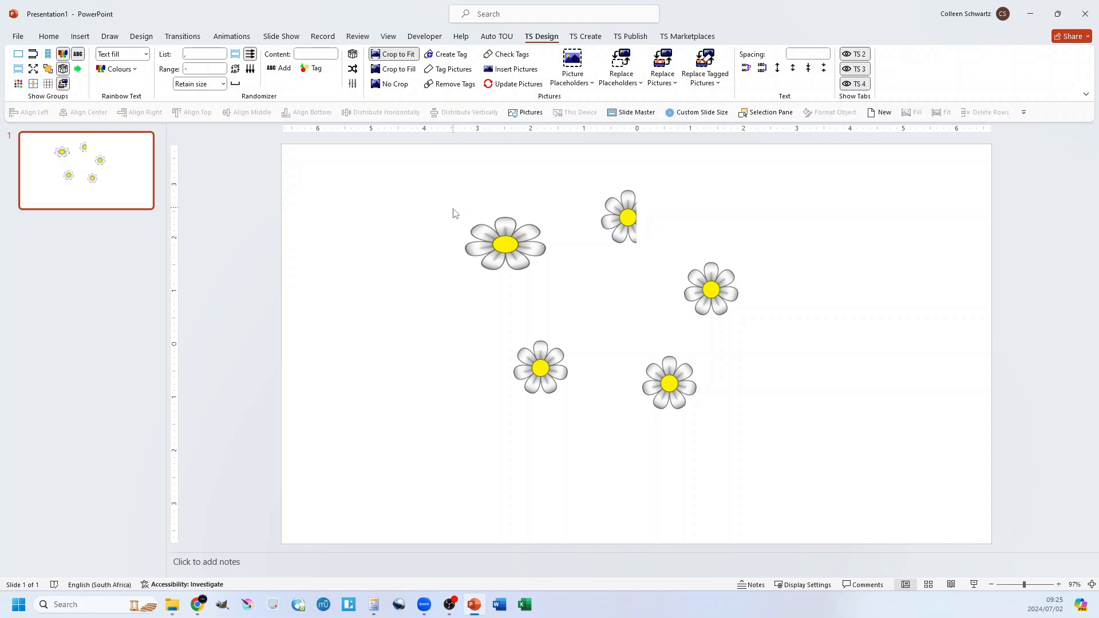
Step: Delete all five white flowers from the slide and insert a default square picture placeholder
left_click_drag(420, 162, 770, 461)
key("Delete")
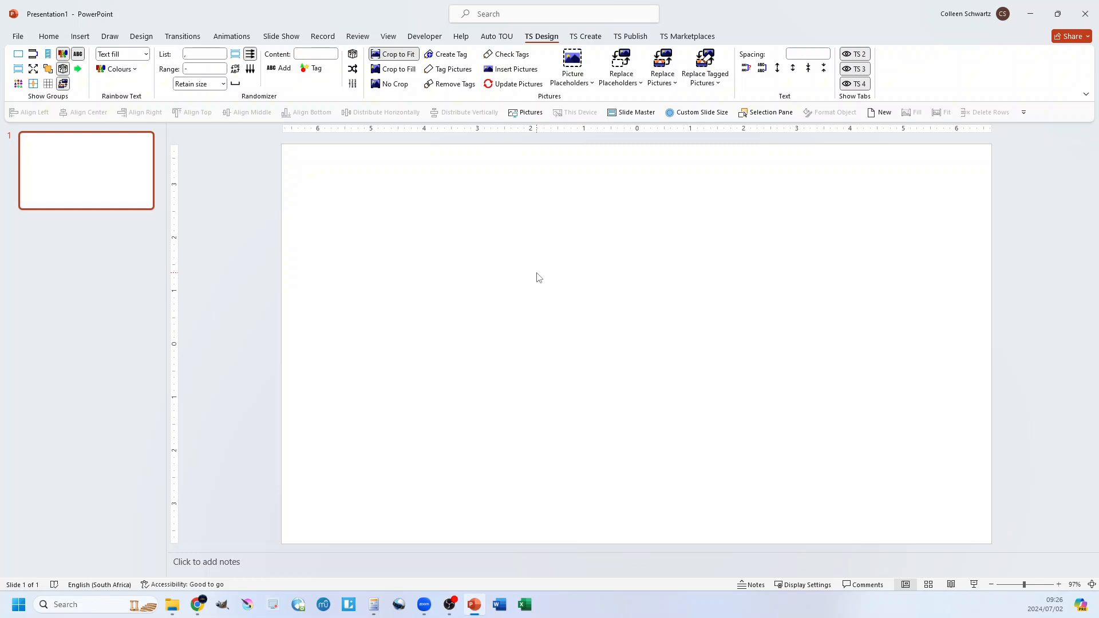
left_click(574, 59)
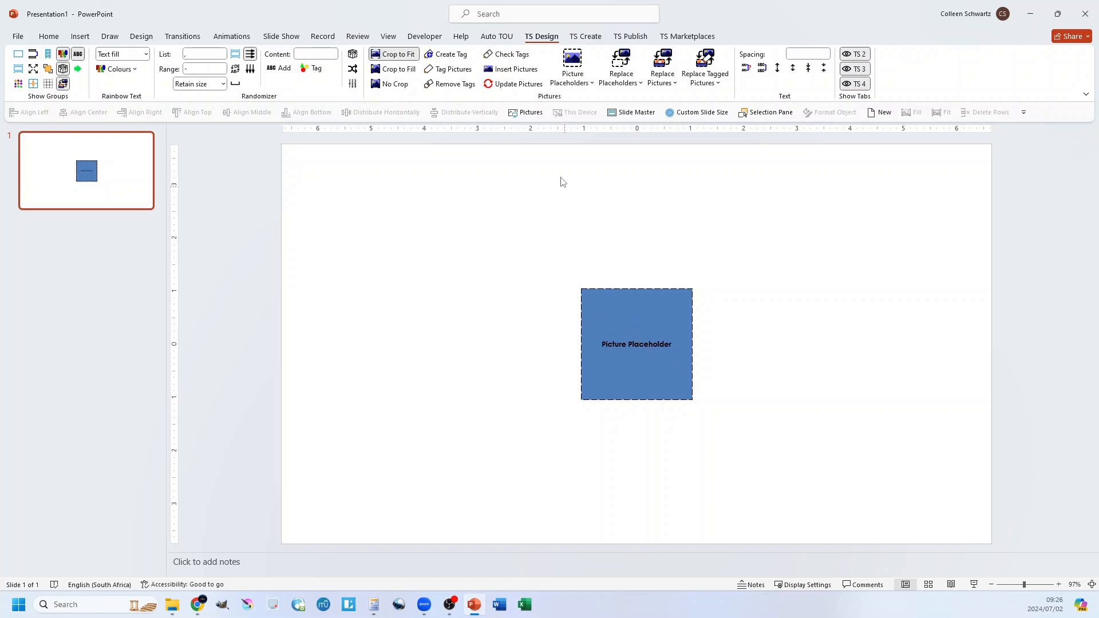
Step: Insert a Letter landscape and a Letter portrait picture placeholder on slide 1
left_click(578, 84)
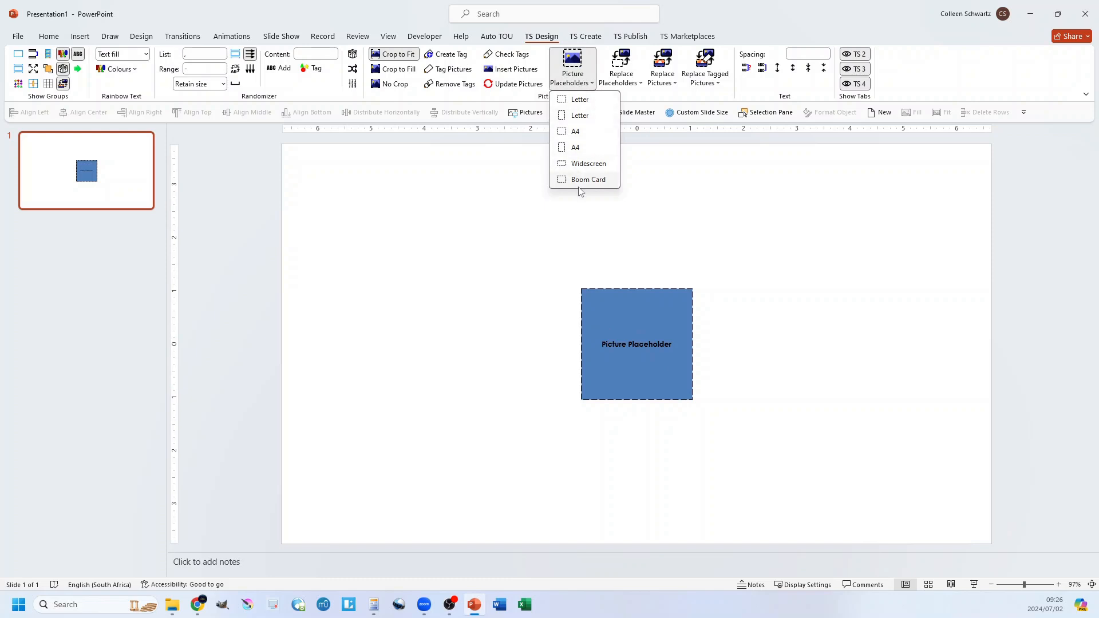
left_click(578, 101)
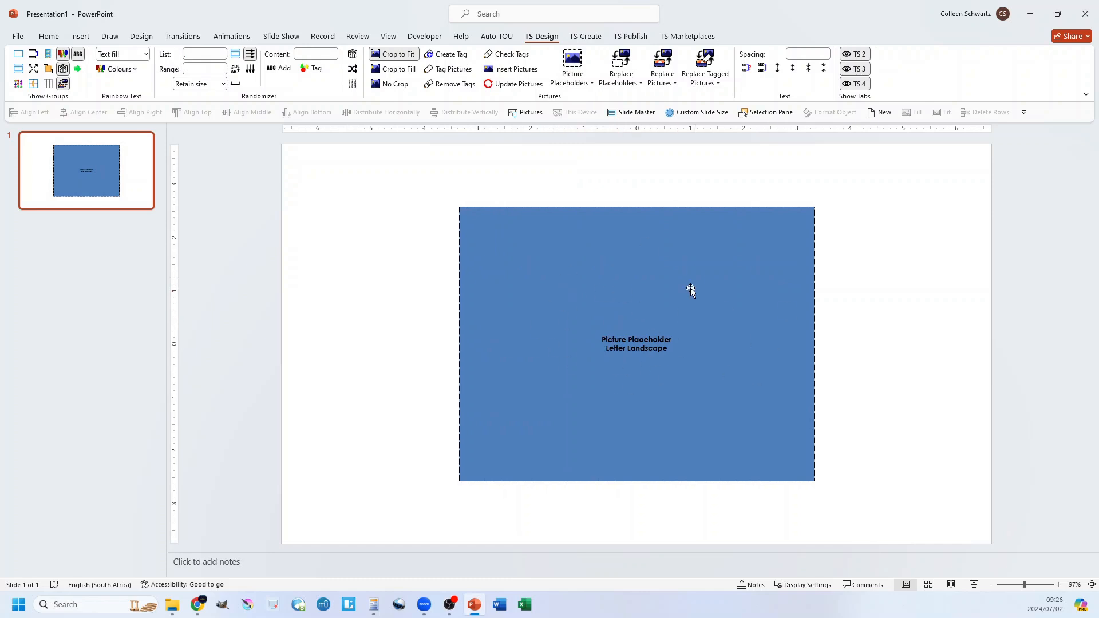
left_click(578, 81)
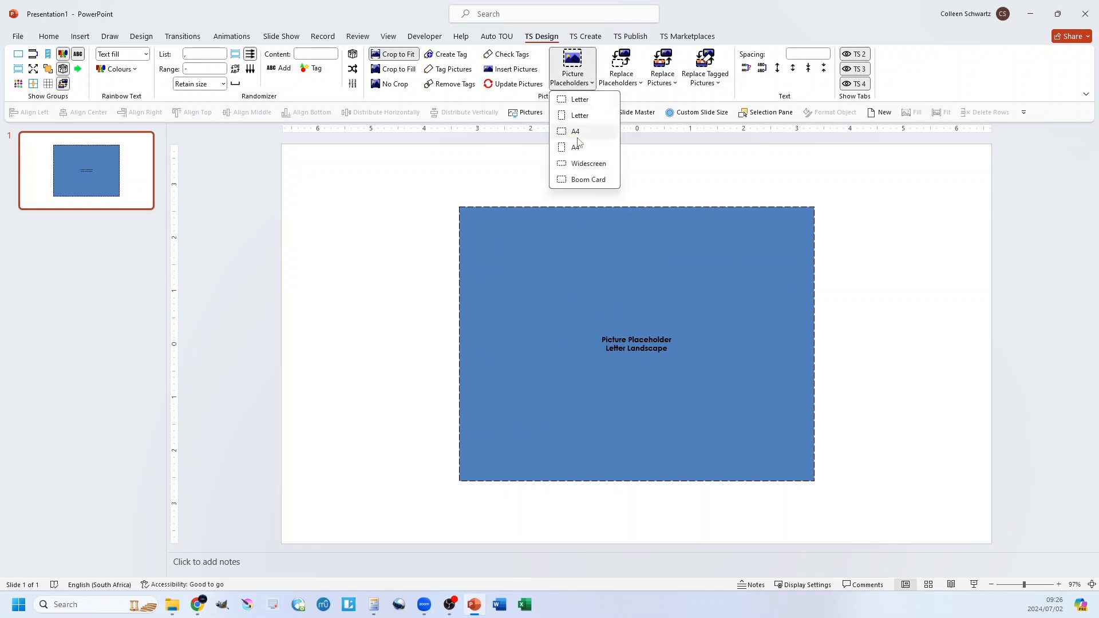
left_click(578, 116)
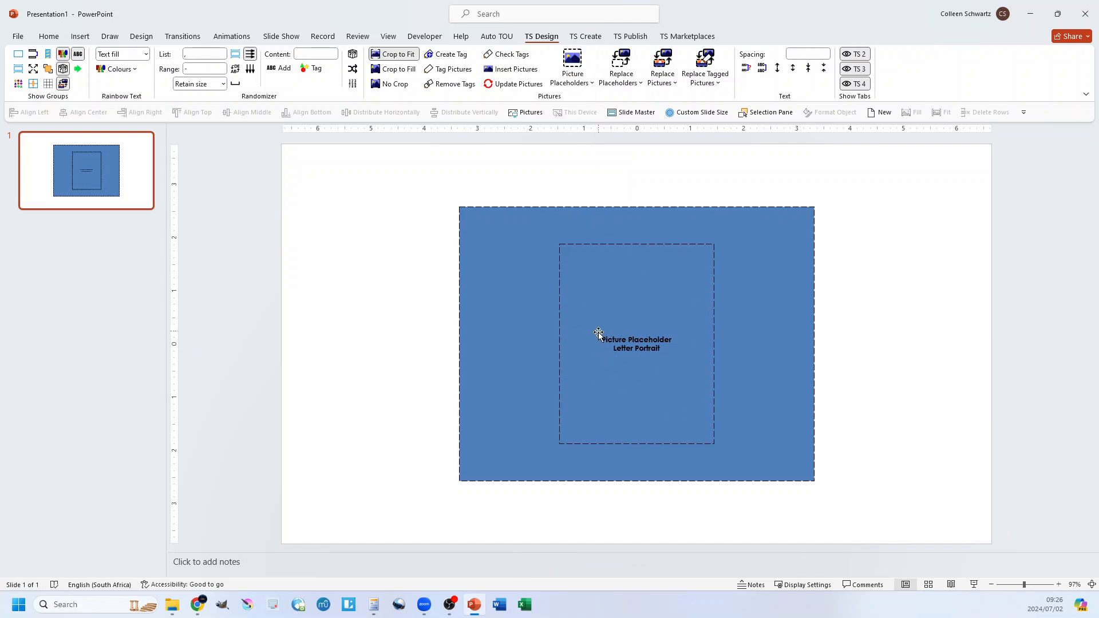
Step: Add an A4 landscape and an A4 portrait picture placeholder to slide 1
left_click(577, 83)
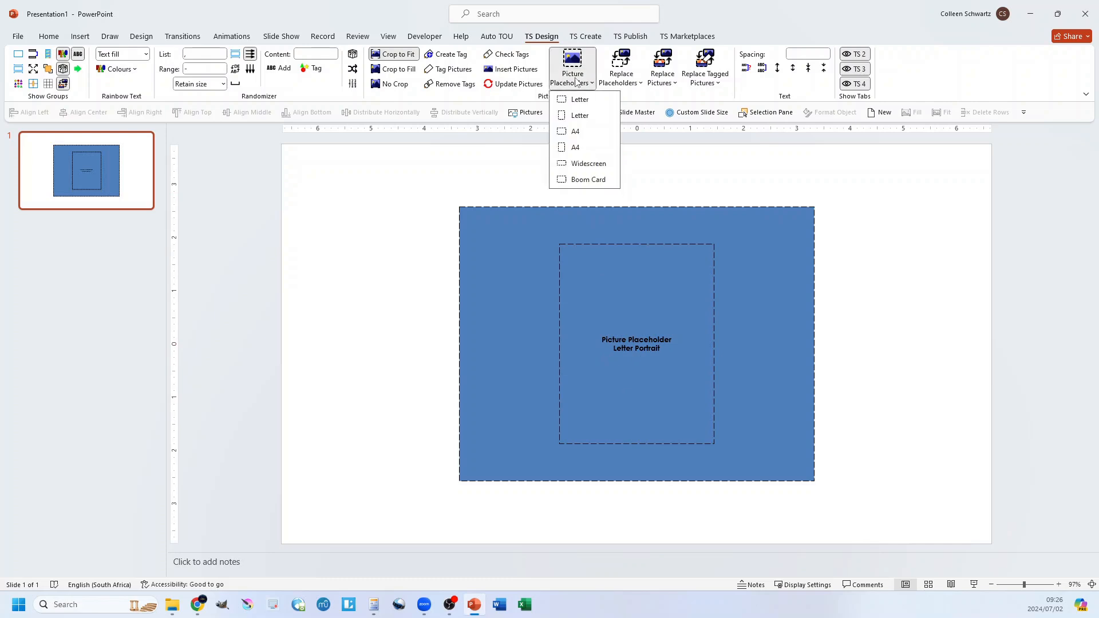
left_click(576, 131)
left_click(572, 75)
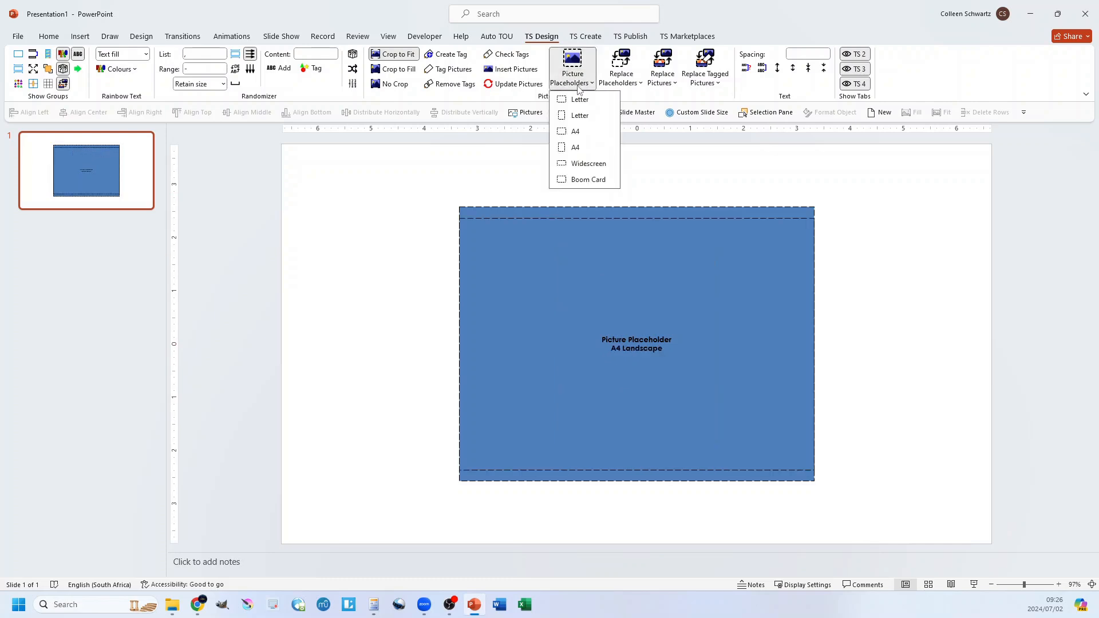
left_click(576, 147)
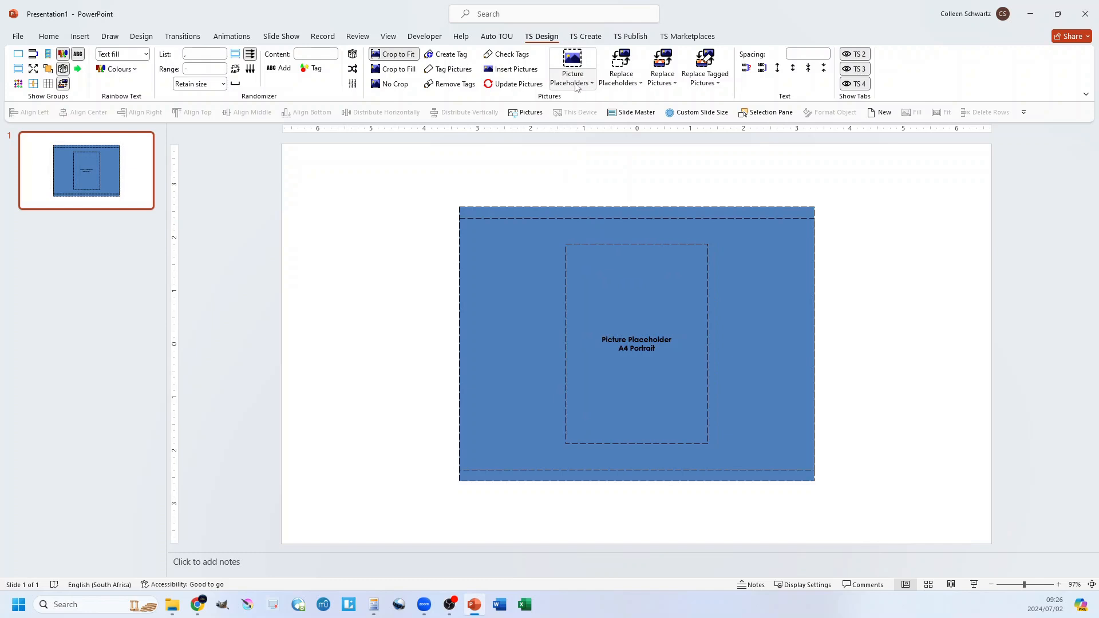
Step: Add a Widescreen and a Boom Card picture placeholder to slide 1
left_click(577, 83)
left_click(571, 164)
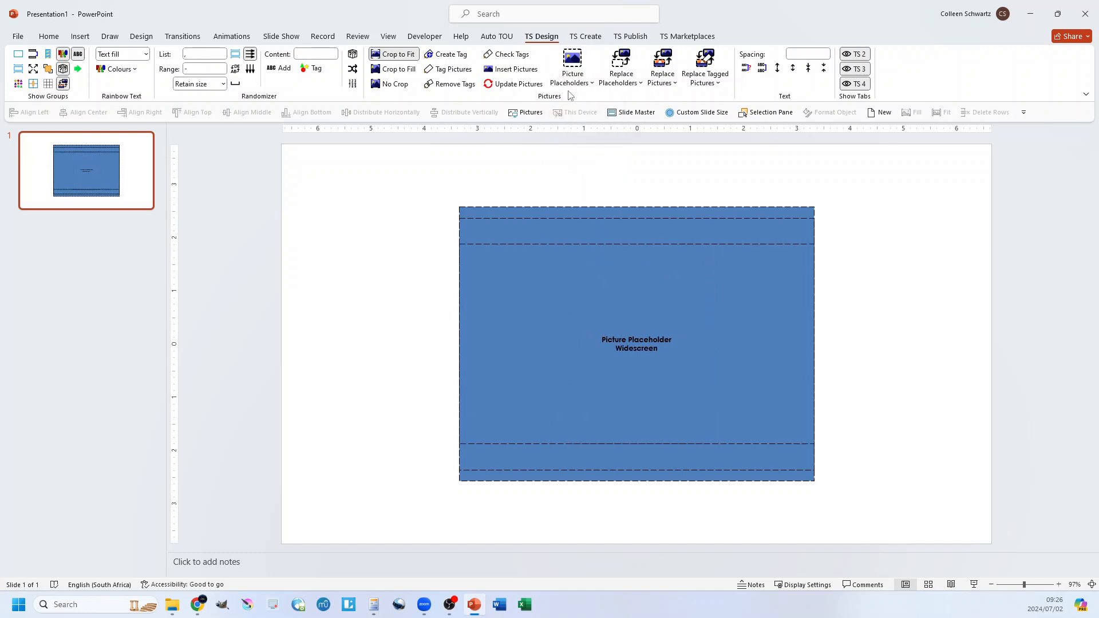
left_click(575, 80)
left_click(577, 181)
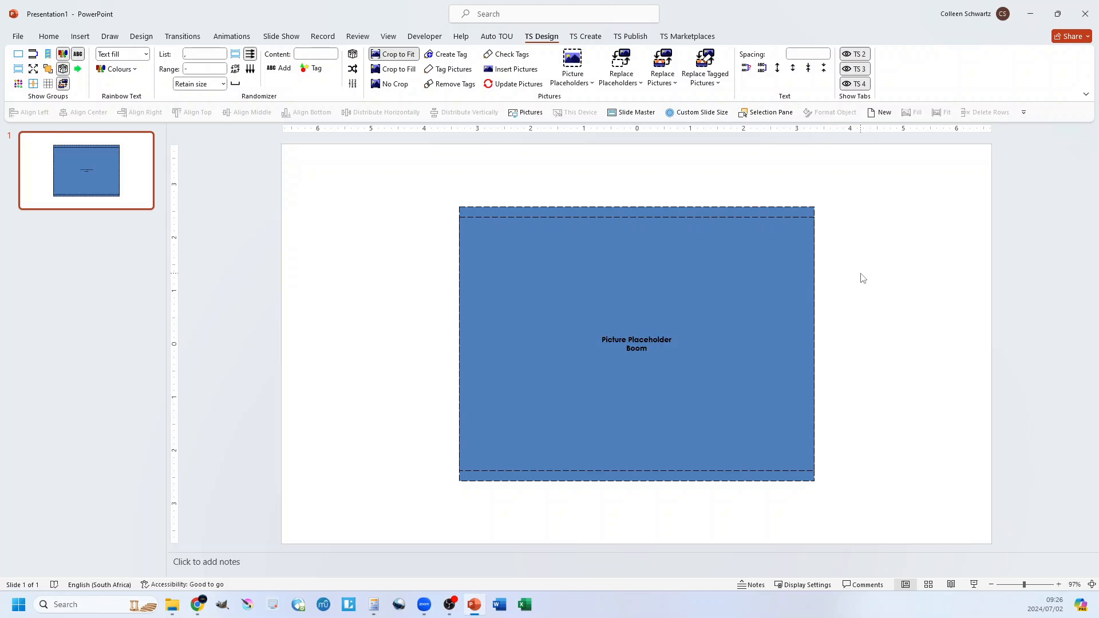
Step: Undo the page-format placeholder insertions until only the default square placeholder is left on slide 1
key("ctrl+z")
key("ctrl+z")
key("ctrl+z")
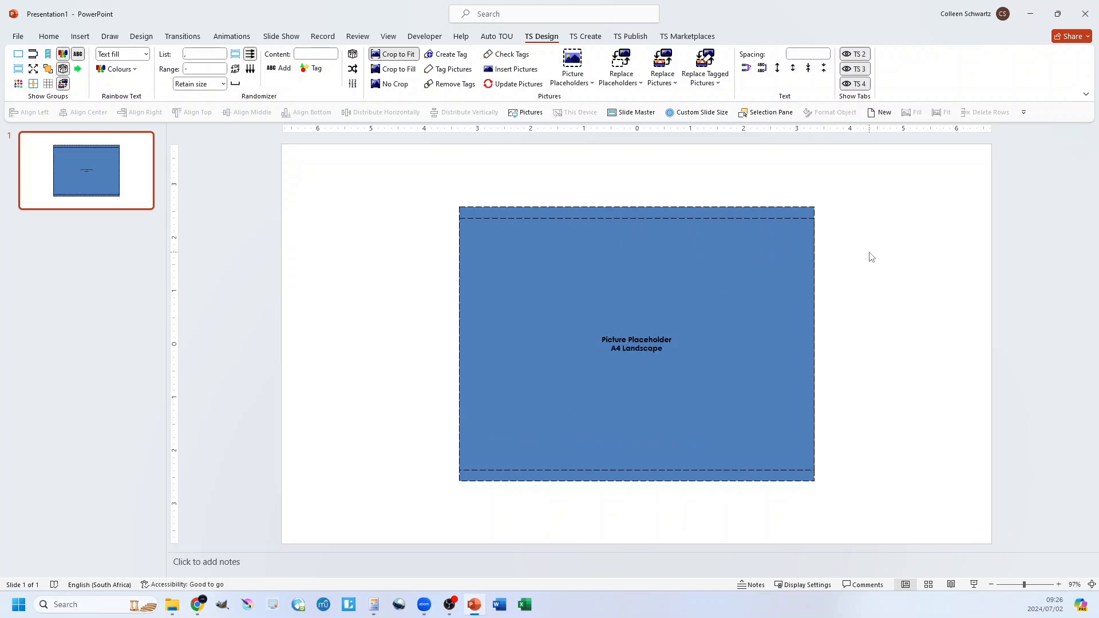
key("ctrl+z")
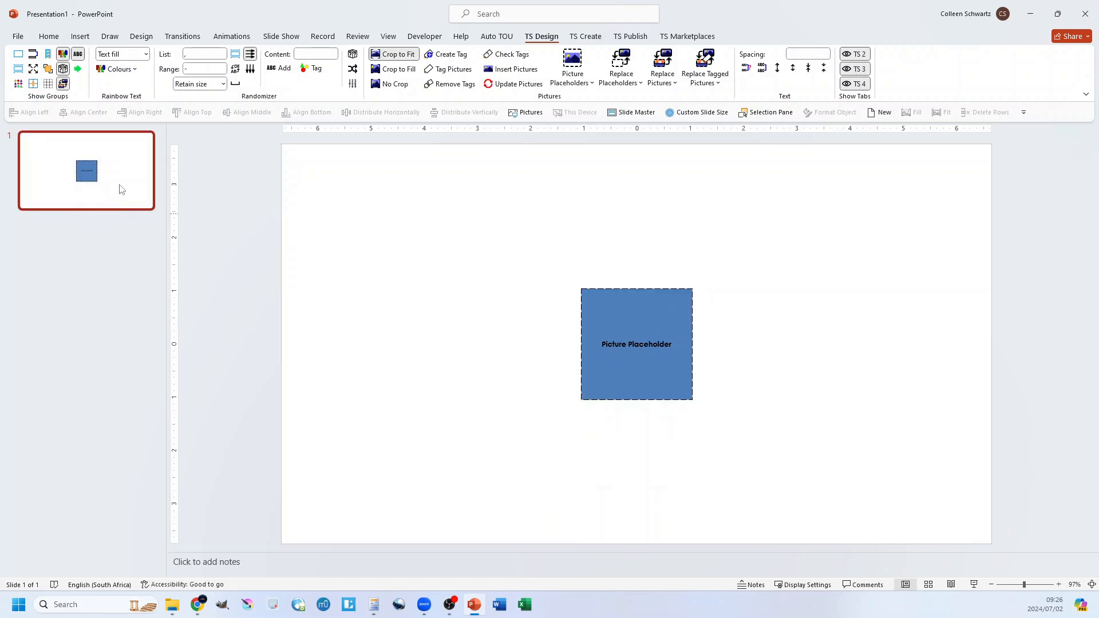
Step: Duplicate slide 1 and delete the square placeholder from the copy
key("ctrl+d")
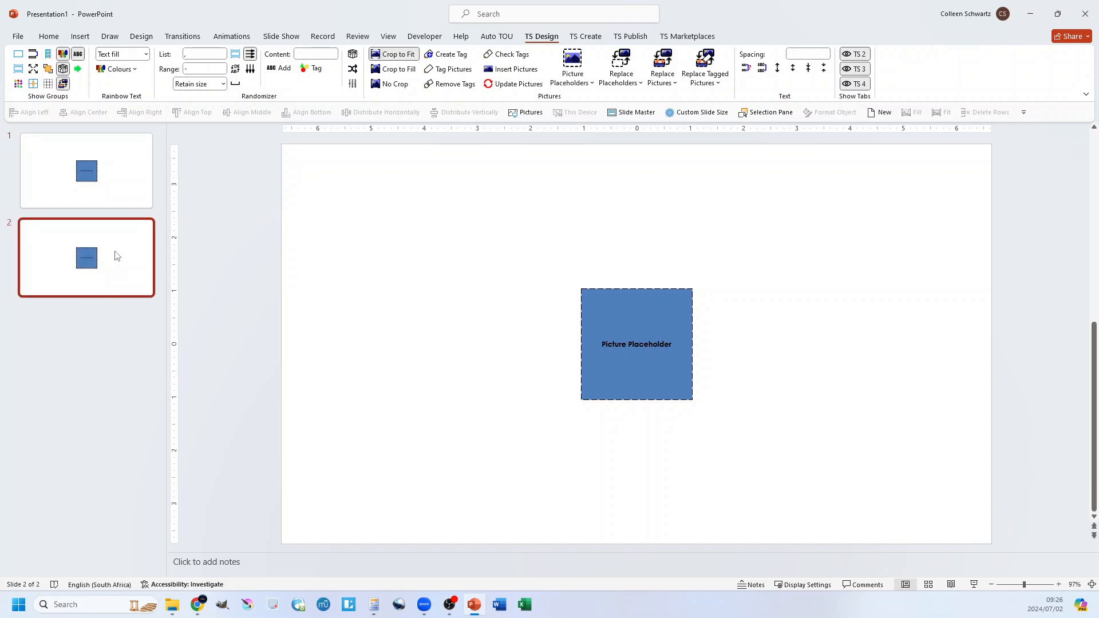
left_click(600, 307)
key("Delete")
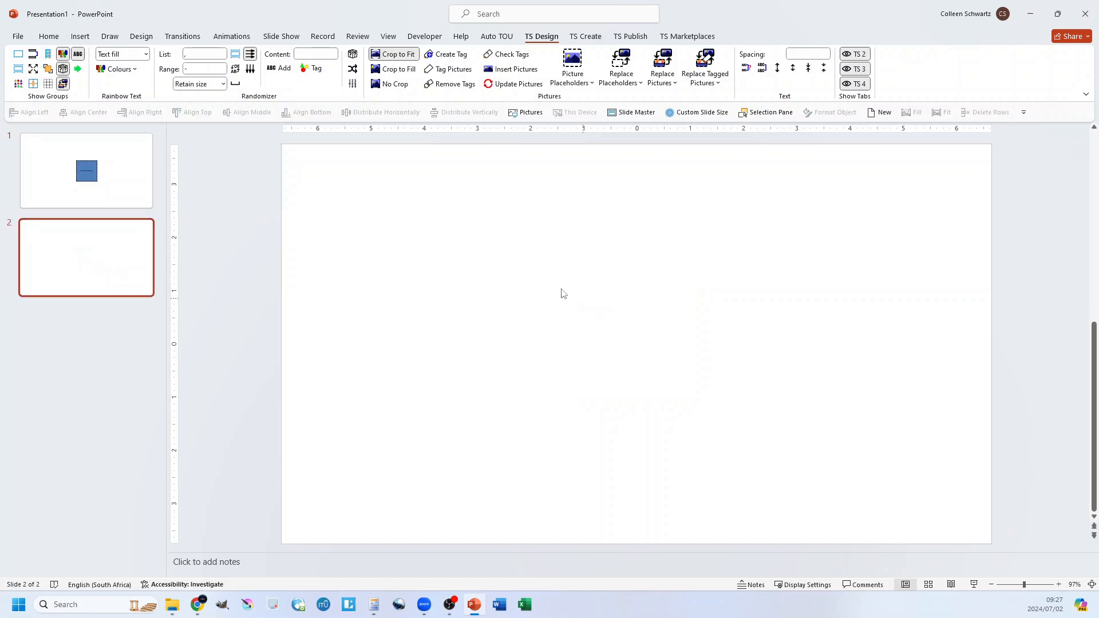
Step: Insert a Letter landscape picture placeholder on slide 2, rotate it slightly counterclockwise and move it toward the slide's left side
left_click(572, 77)
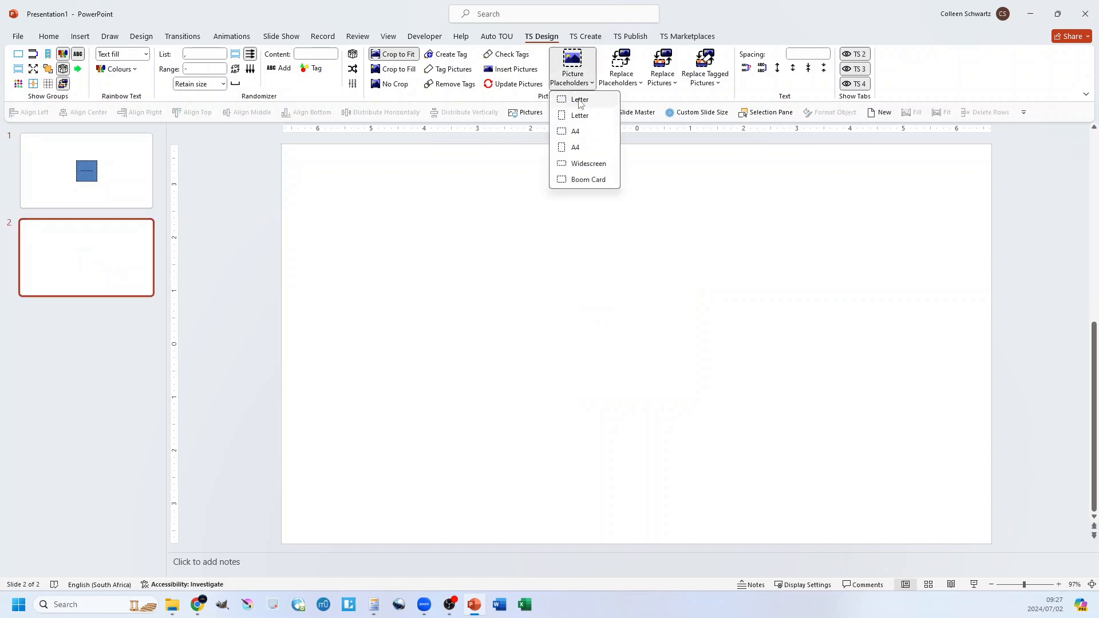
left_click(580, 100)
left_click(708, 304)
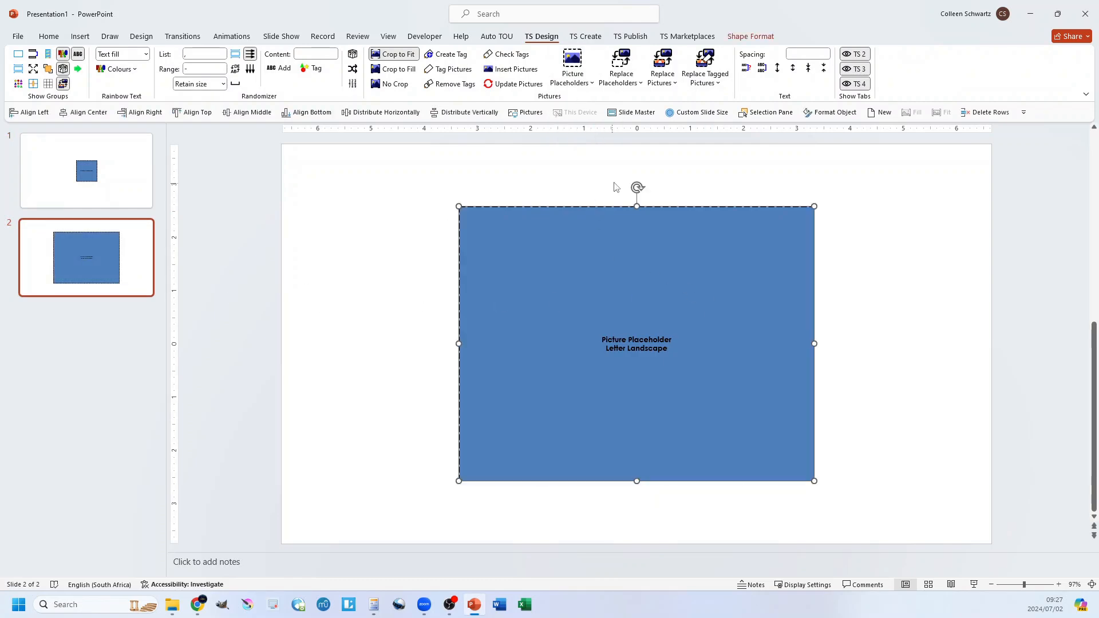
left_click_drag(634, 187, 623, 183)
left_click_drag(611, 255, 536, 249)
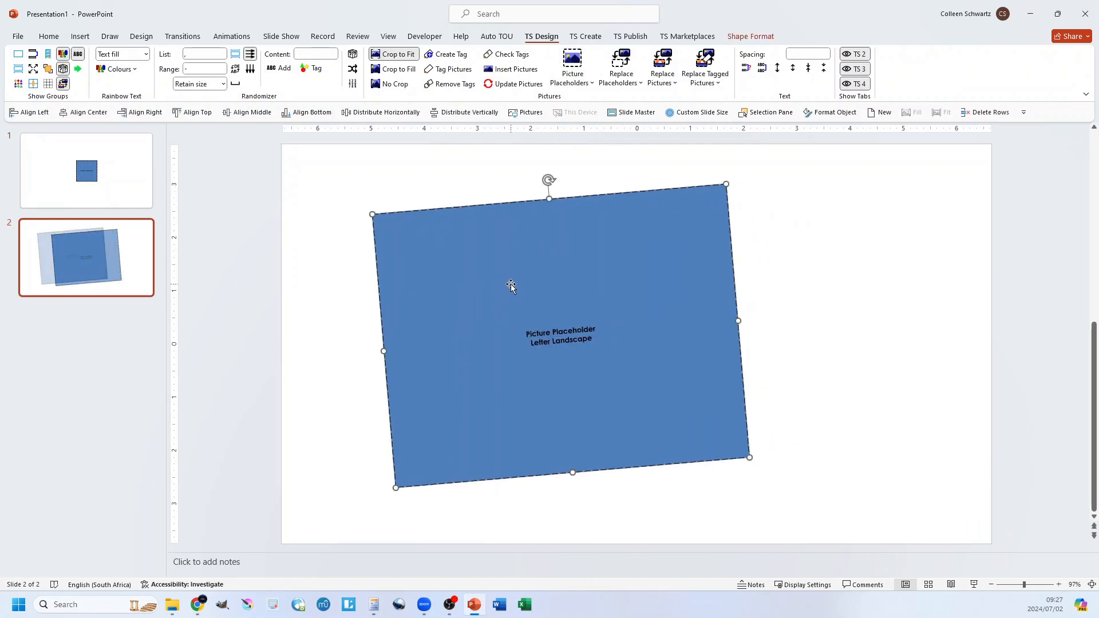
Step: Duplicate slide 2 and delete the rotated placeholder from the copy
left_click(108, 272)
key("ctrl+d")
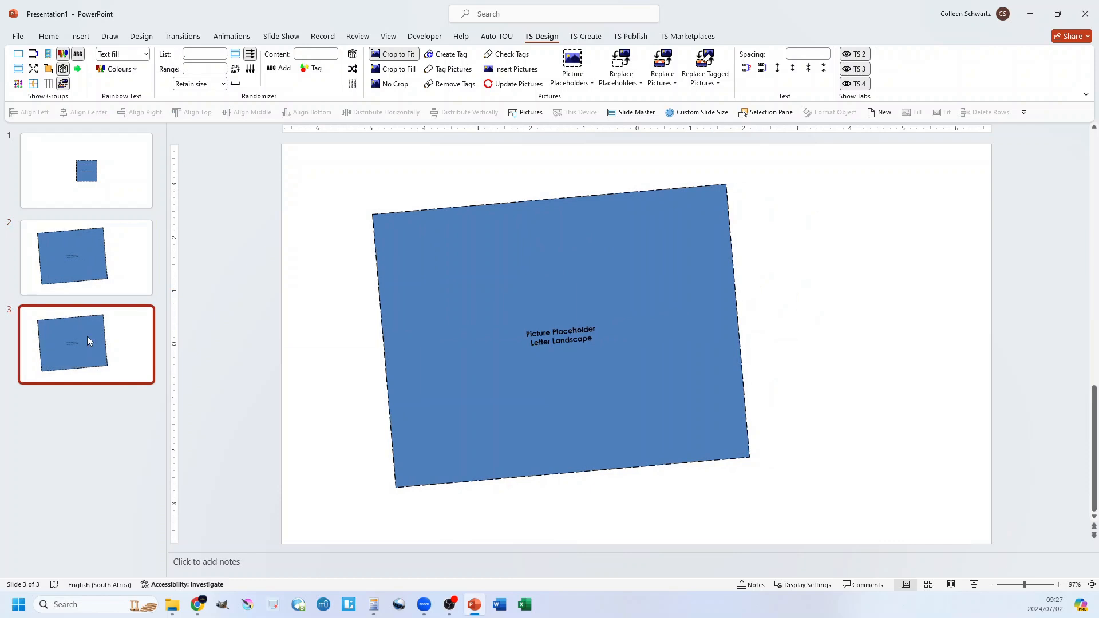
left_click(491, 280)
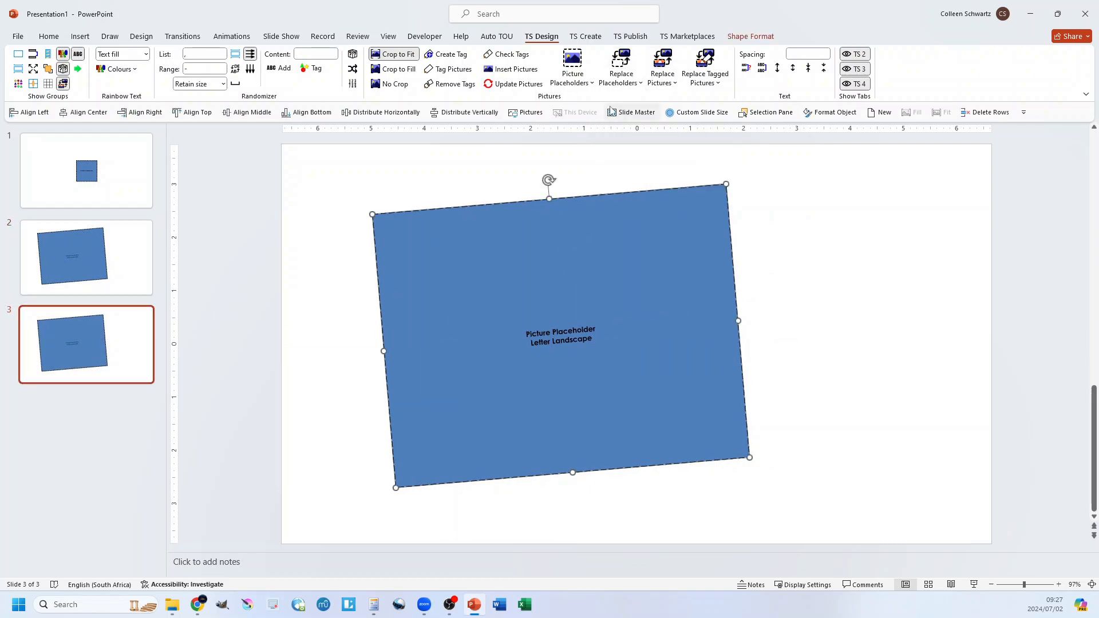
key("Delete")
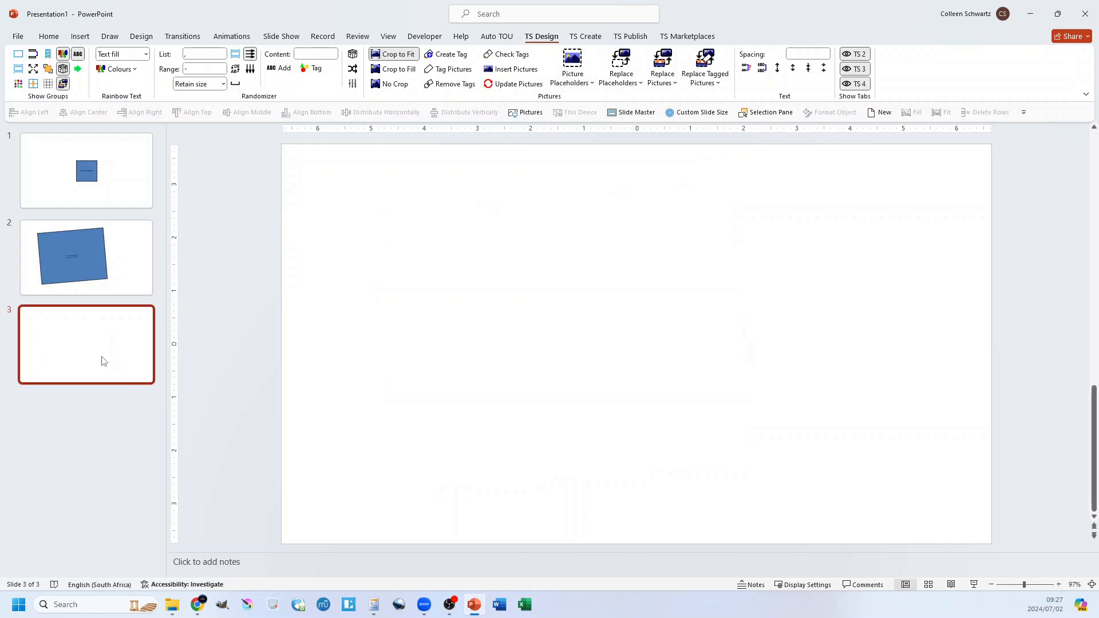
Step: Add three blank slides after slide 3 and return to slide 3
key("Return")
key("Return")
key("Return")
left_click(97, 323)
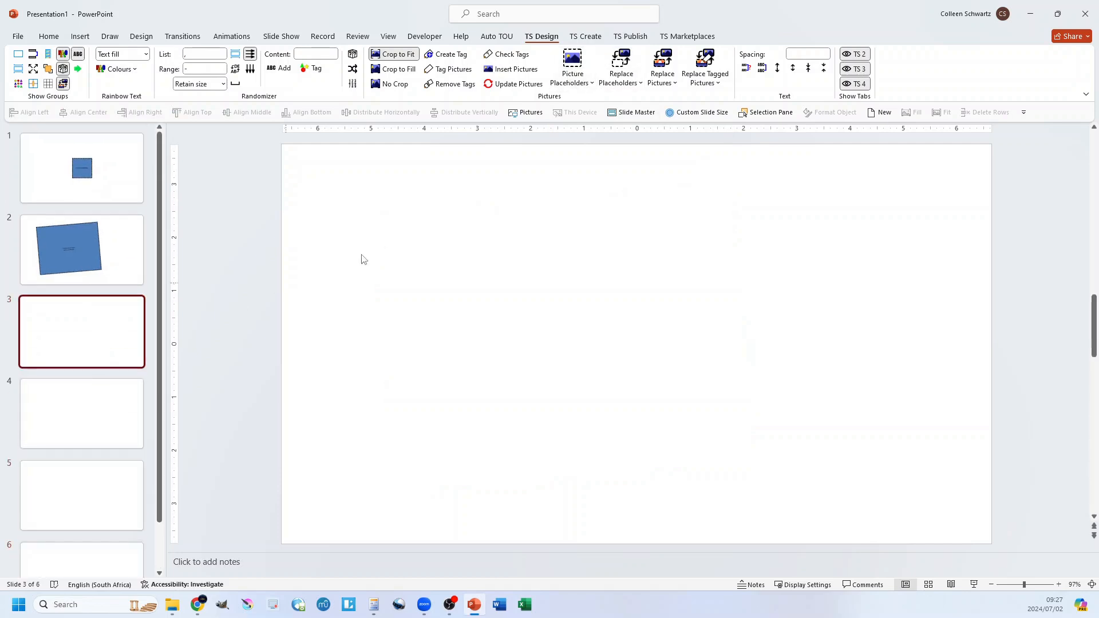
Step: Insert a default square picture placeholder on slide 3 and move it toward the slide's upper-left area
left_click(618, 69)
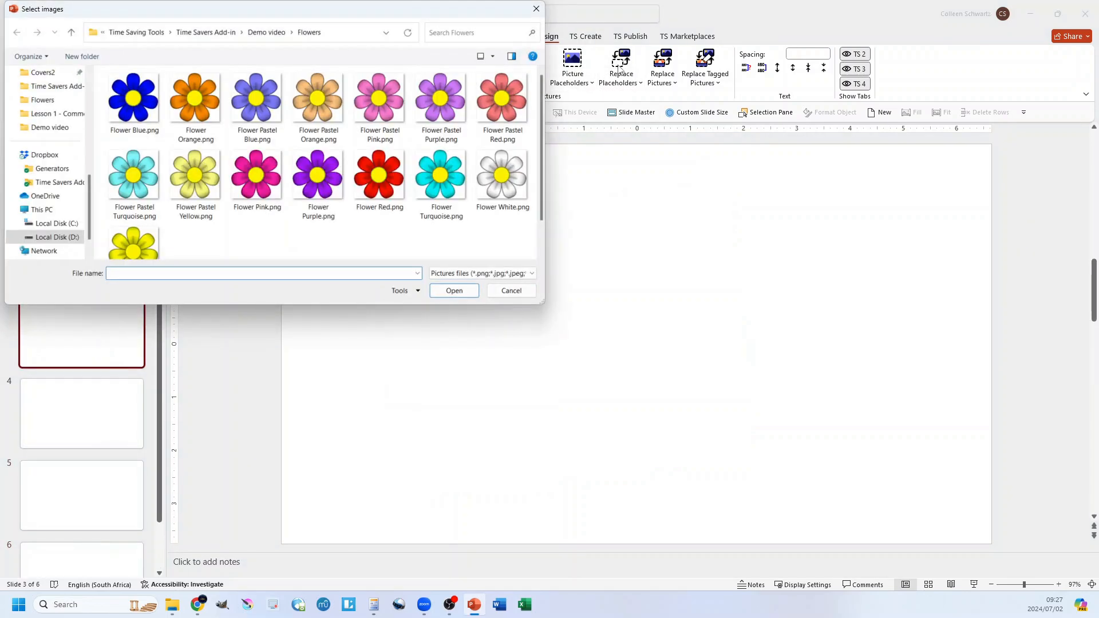
left_click(512, 290)
left_click(574, 56)
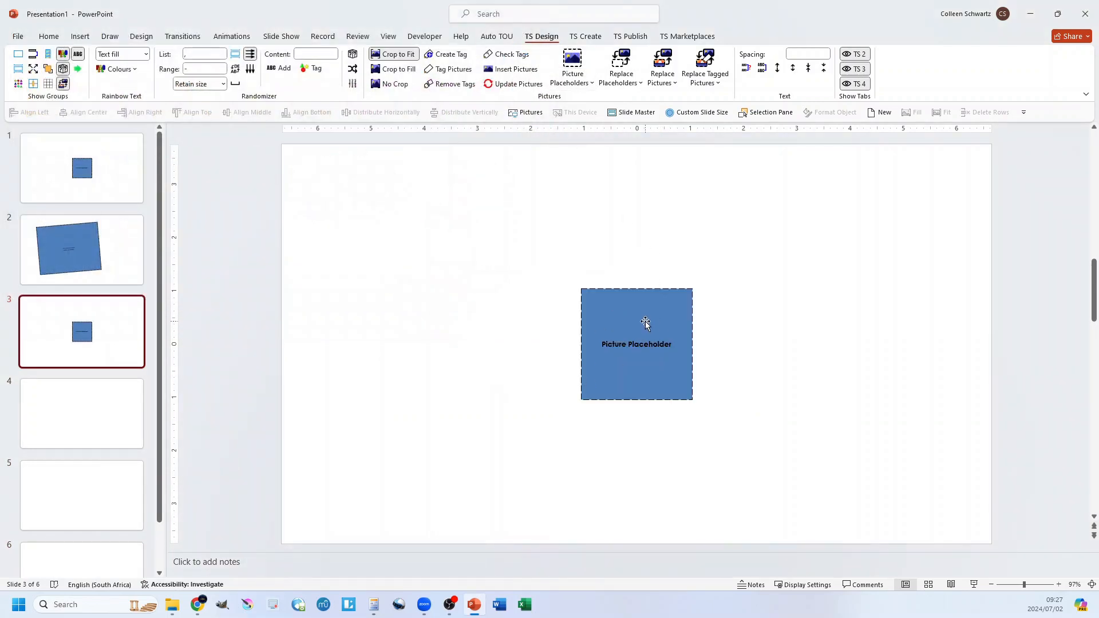
left_click_drag(596, 301, 439, 231)
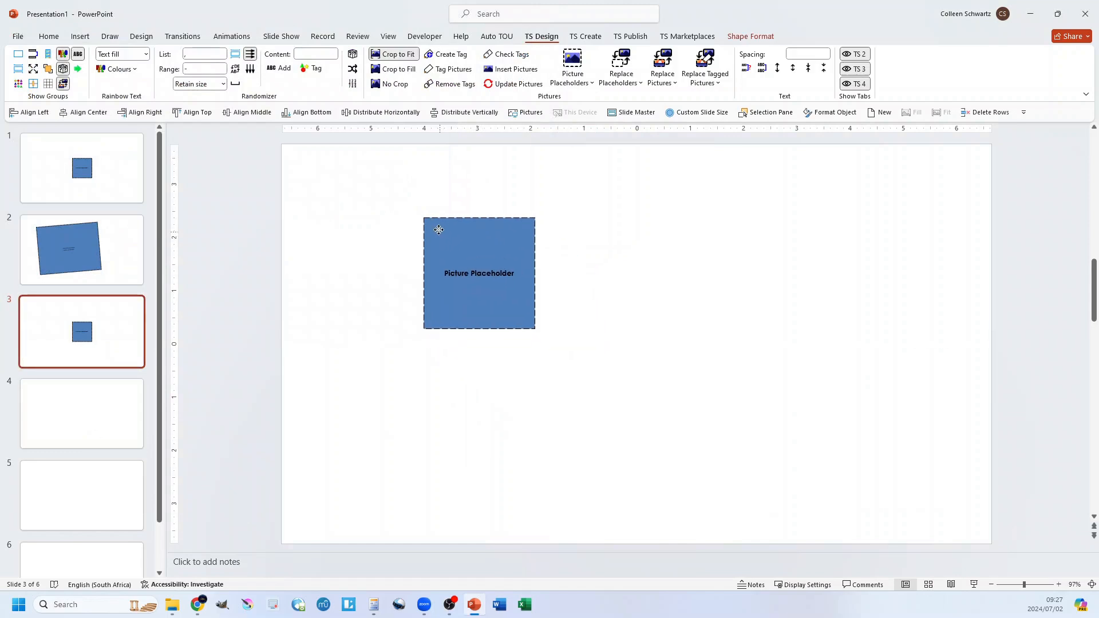
Step: Insert a Widescreen picture placeholder on slide 3 and move it to the right of the square placeholder
left_click(574, 79)
left_click(579, 166)
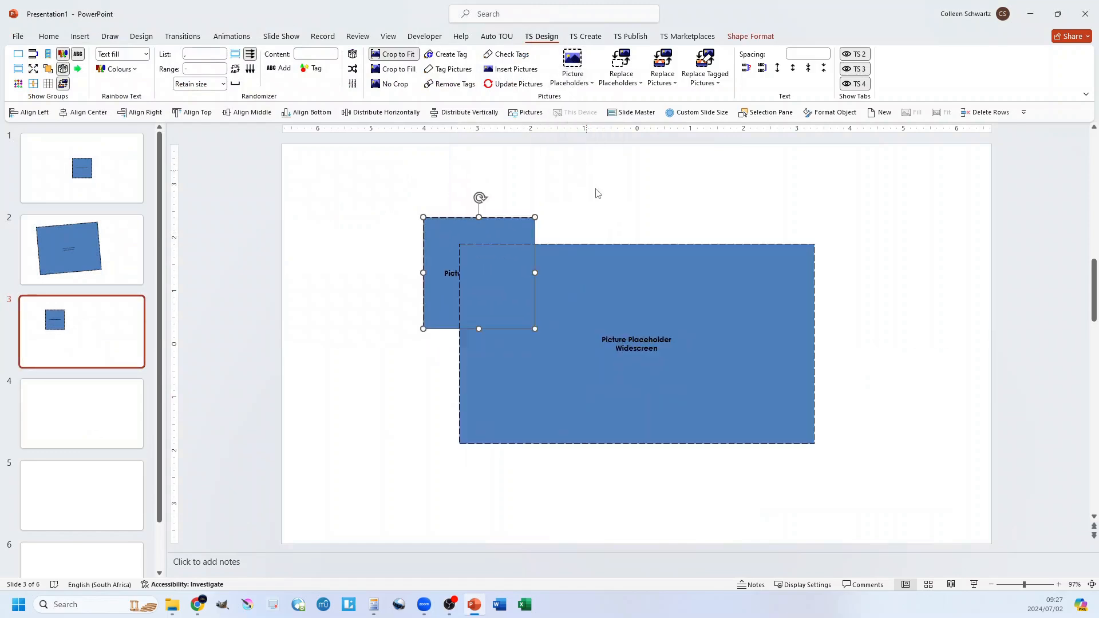
left_click_drag(501, 327, 615, 310)
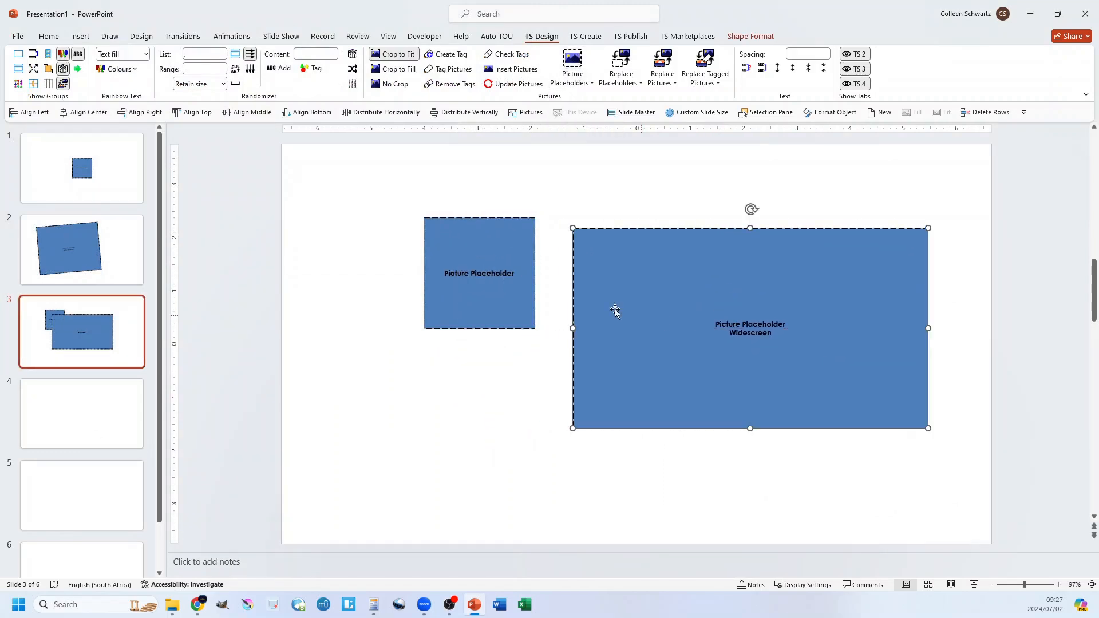
Step: Insert a Boom Card picture placeholder on slide 4, shift it up and left, and rotate it slightly counterclockwise
left_click(80, 415)
left_click(573, 74)
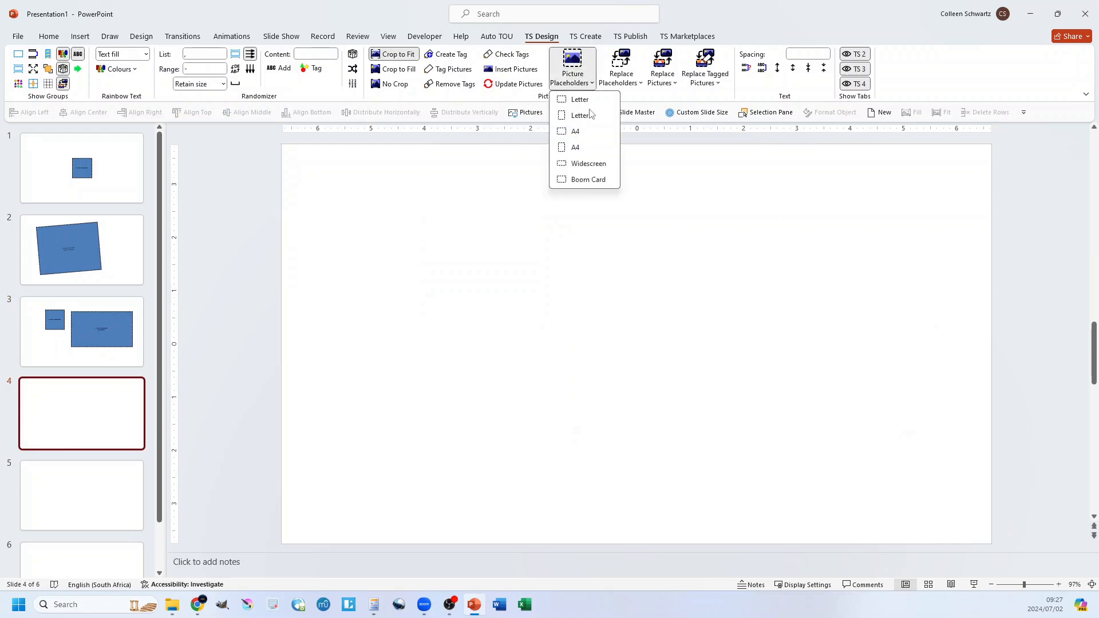
left_click(585, 179)
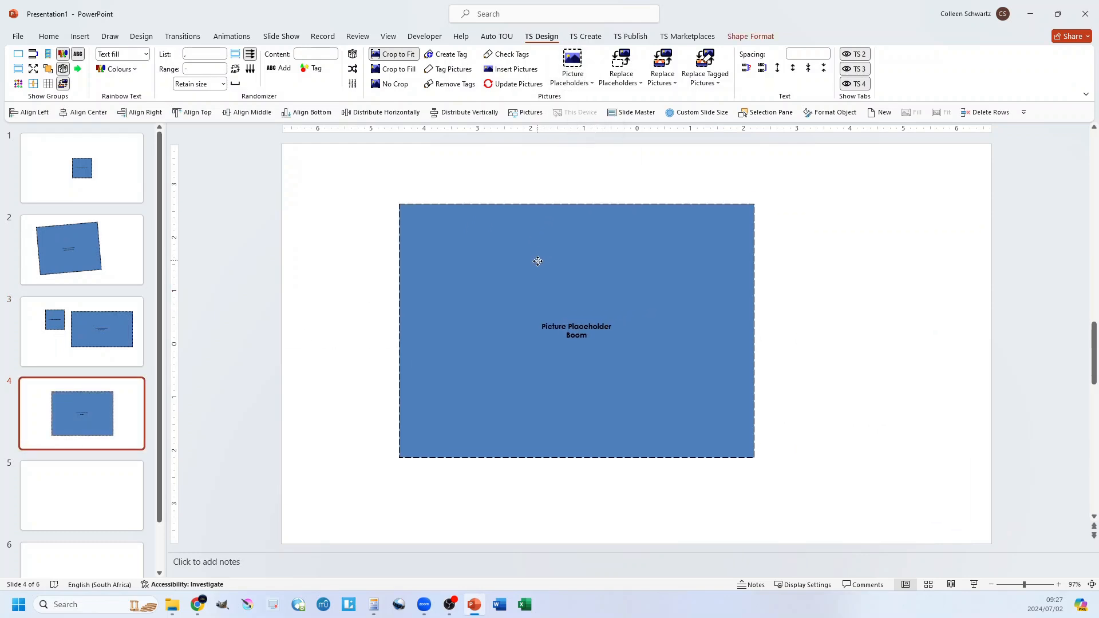
left_click_drag(577, 185, 563, 185)
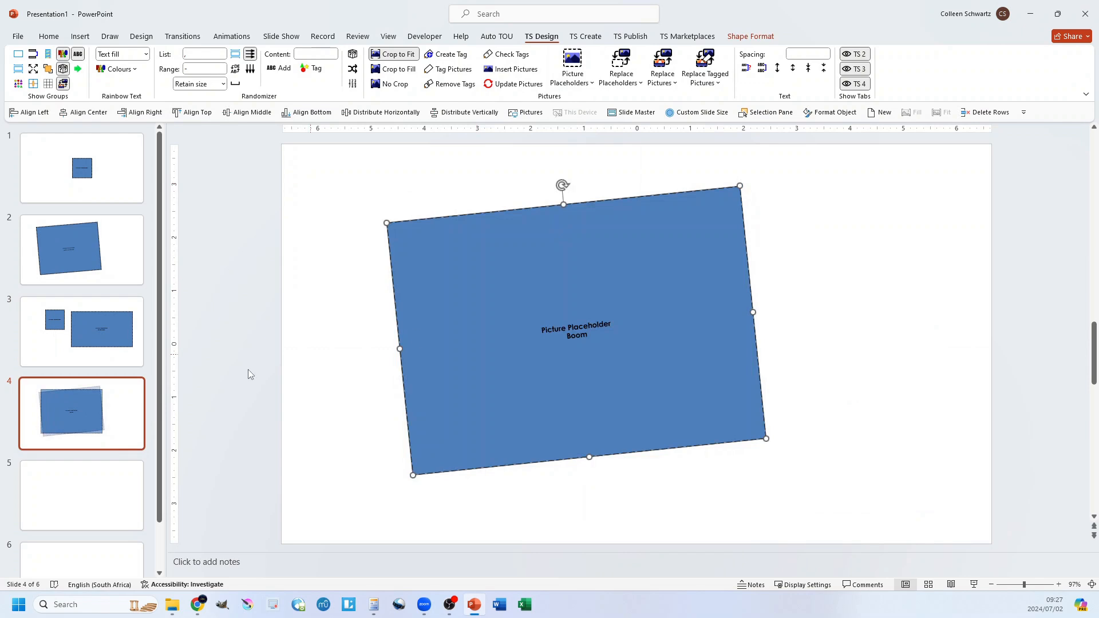
Step: Insert a Letter portrait picture placeholder on slide 5, rotate it slightly clockwise, enlarge it and move it up to fit the slide
key("Page_Down")
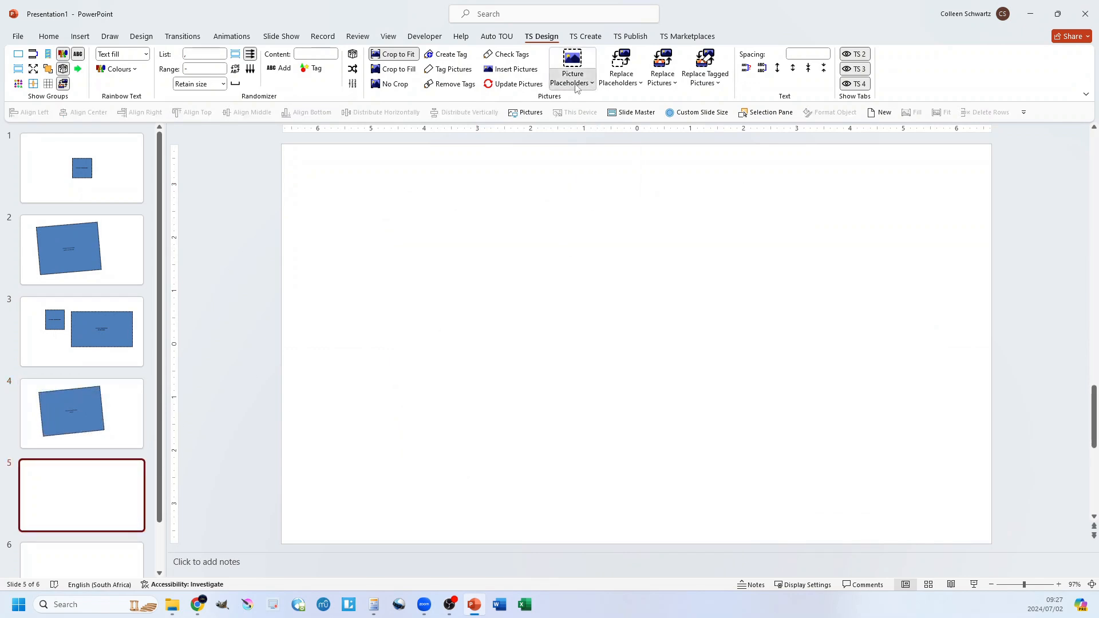
left_click(577, 86)
left_click(580, 116)
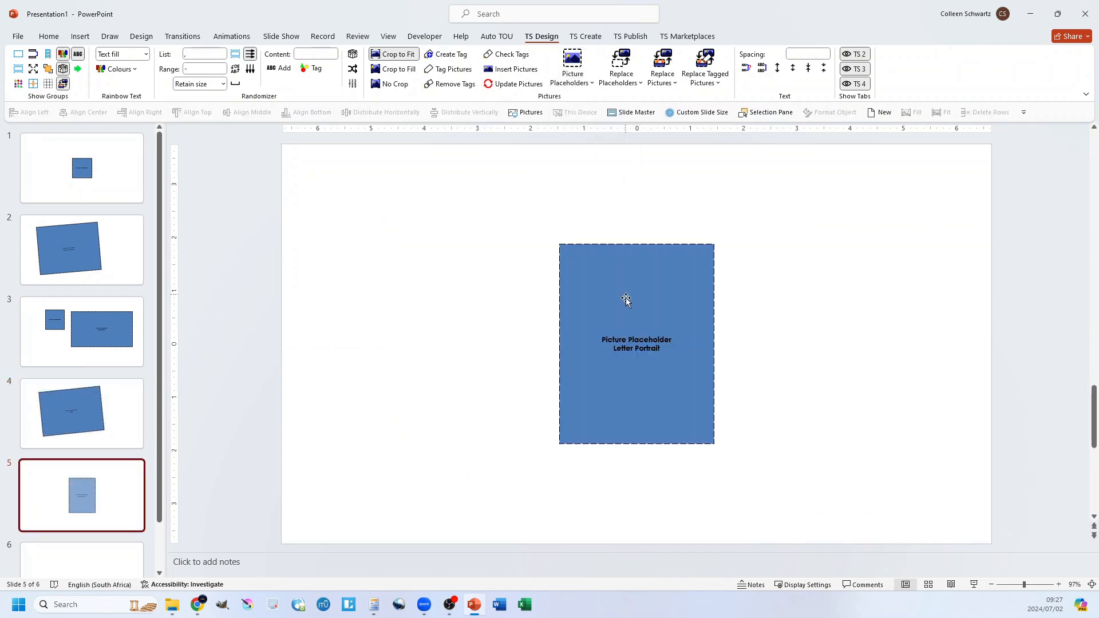
left_click(627, 297)
left_click_drag(638, 224, 659, 227)
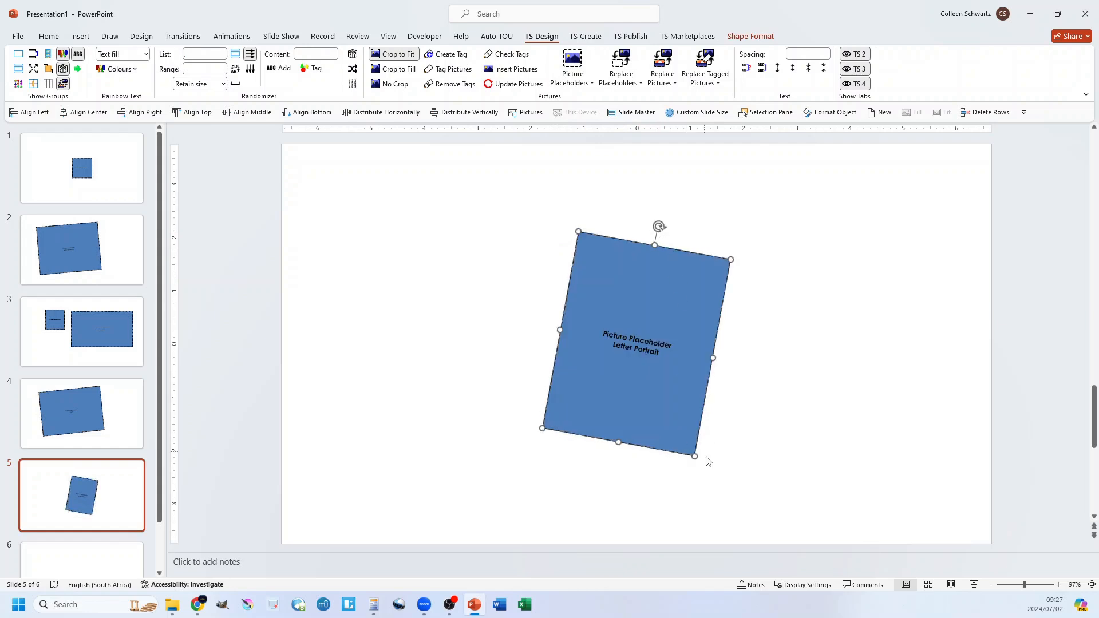
left_click_drag(695, 456, 748, 541)
left_click_drag(710, 475, 737, 397)
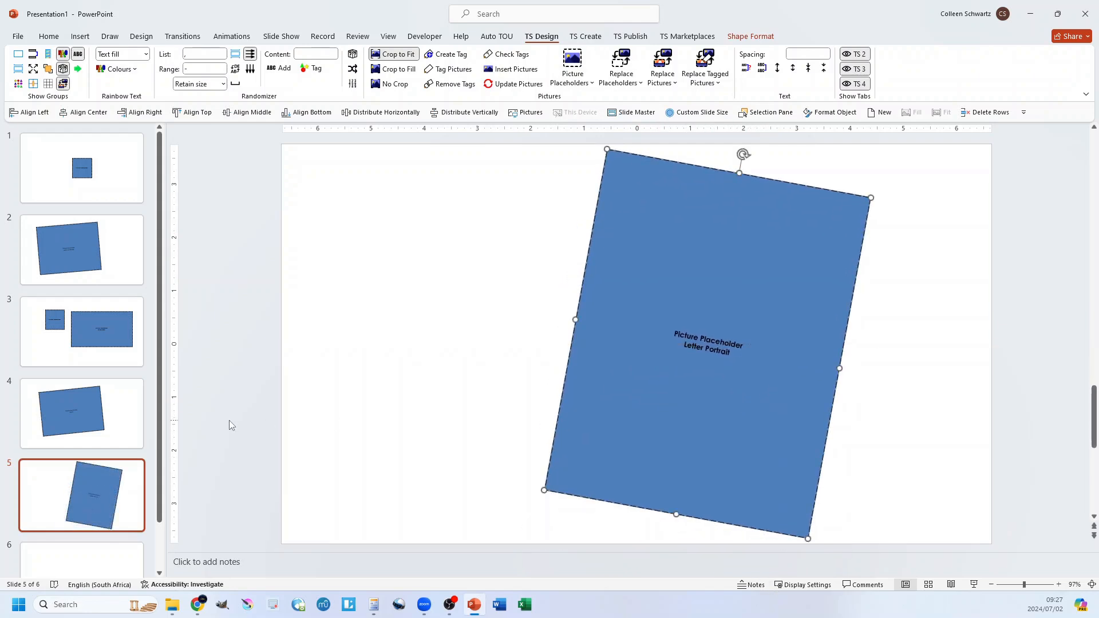
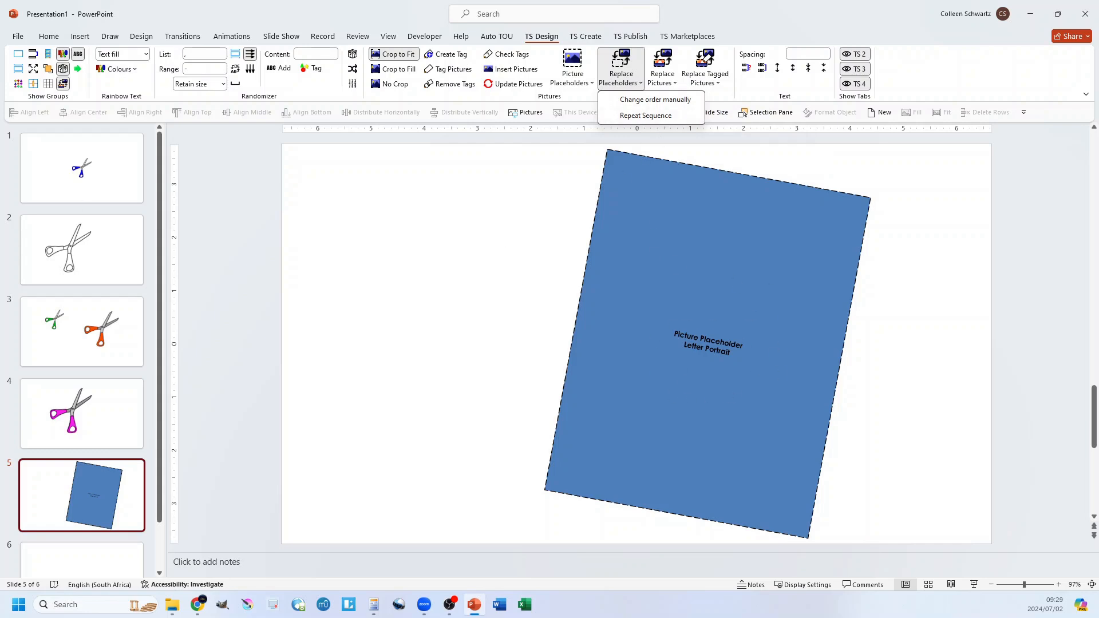
Step: Compare the scissors picture on slide 1 with the remaining placeholder on slide 5 and check the placeholder replacement options
left_click(90, 169)
left_click(93, 171)
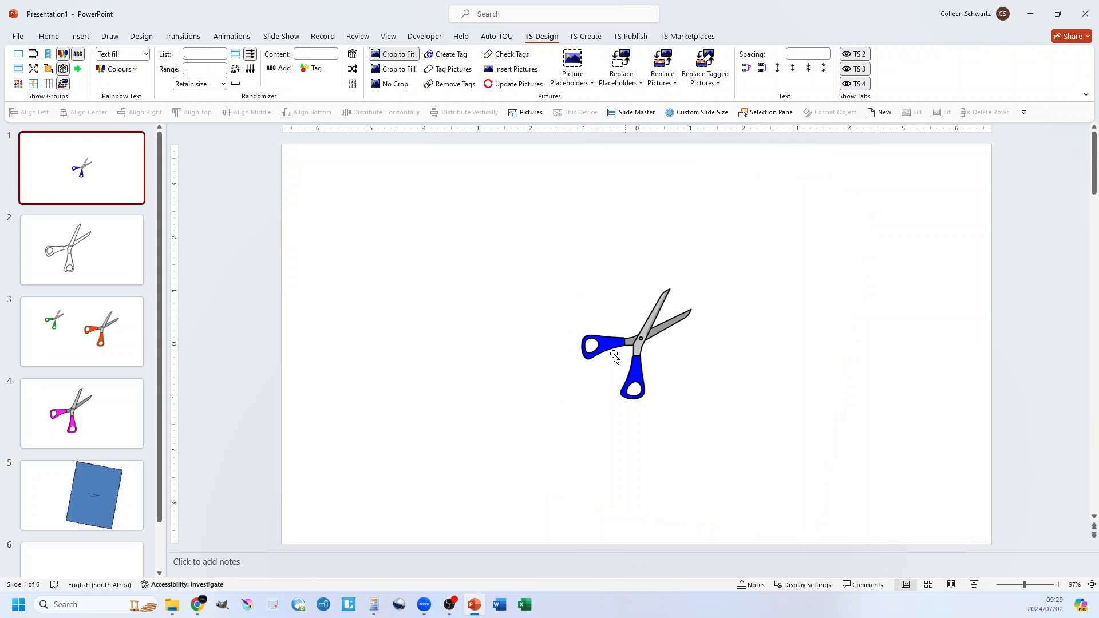
left_click(90, 491)
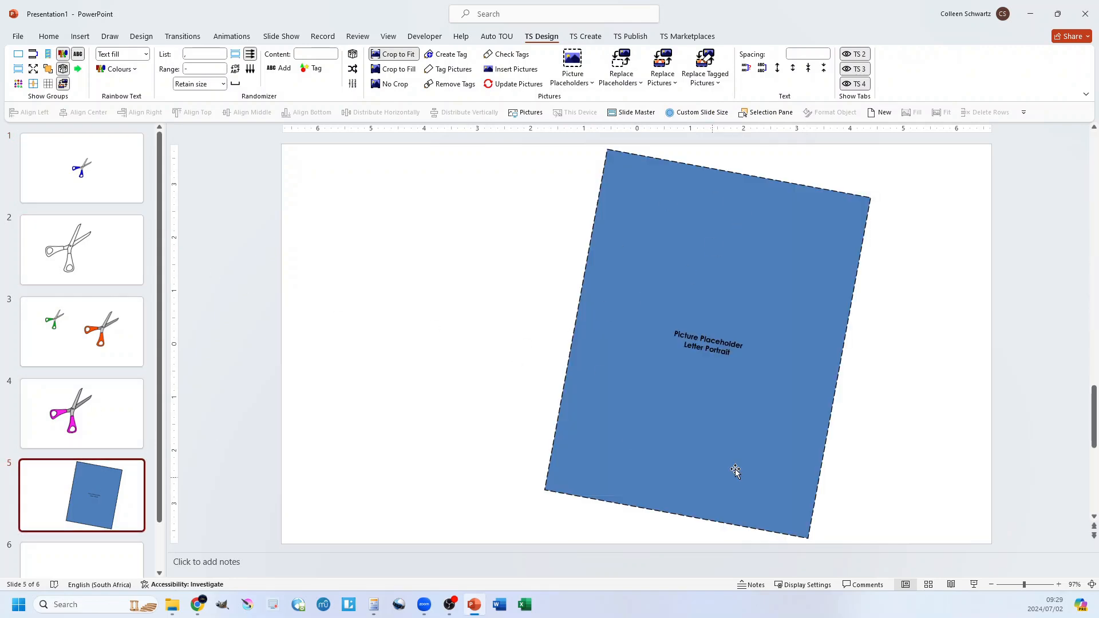
left_click(622, 82)
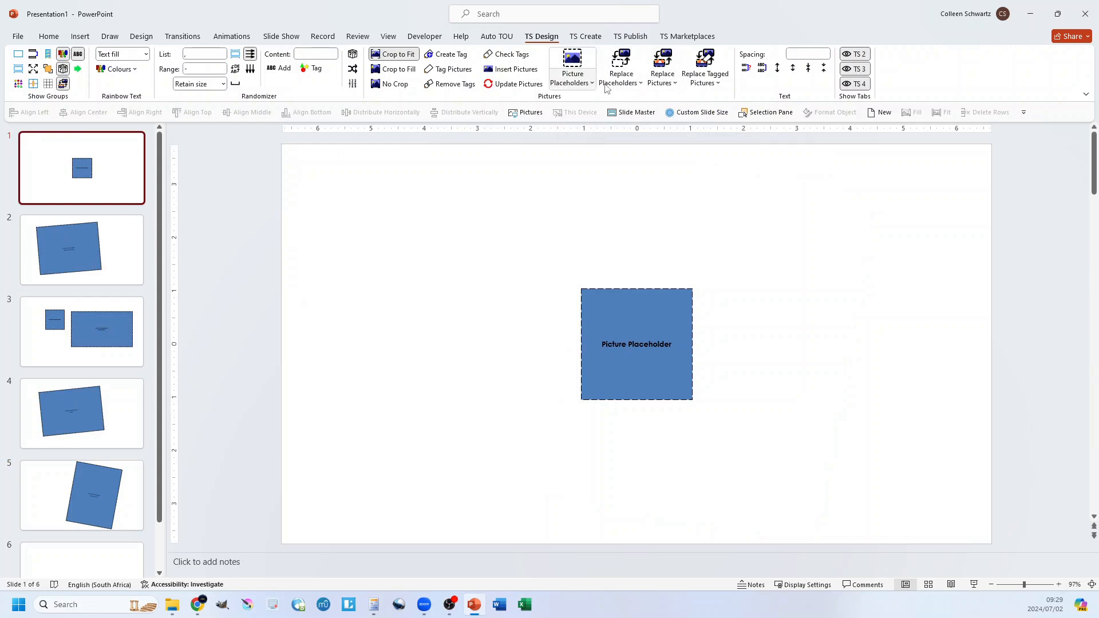
Step: Enable the Change order manually option for replacing placeholders and check that it is ticked
left_click(634, 85)
left_click(623, 102)
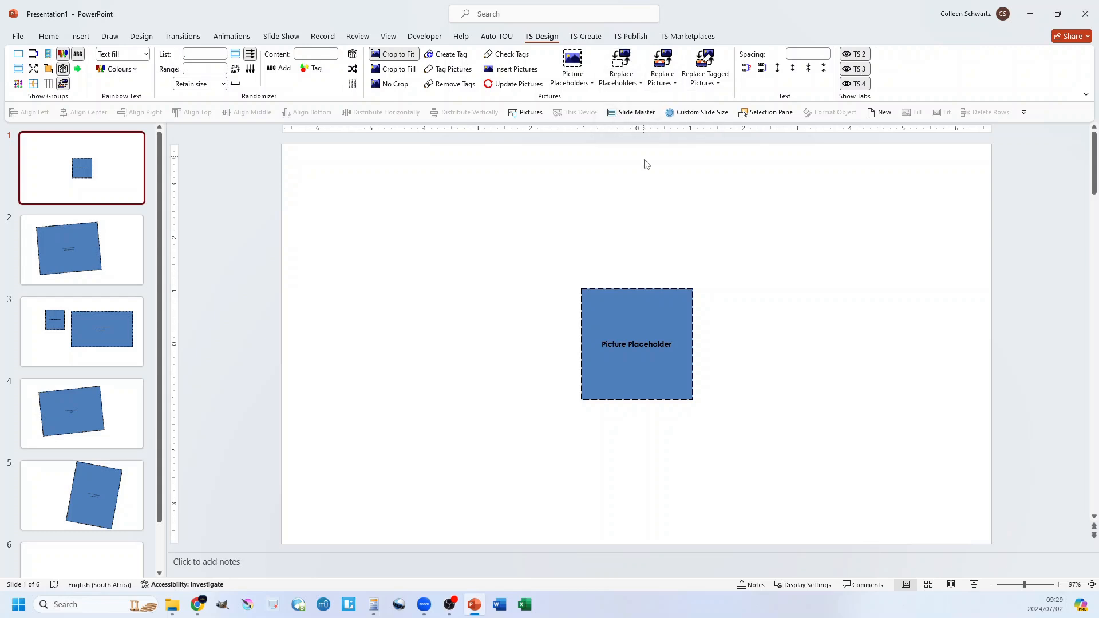
left_click(629, 86)
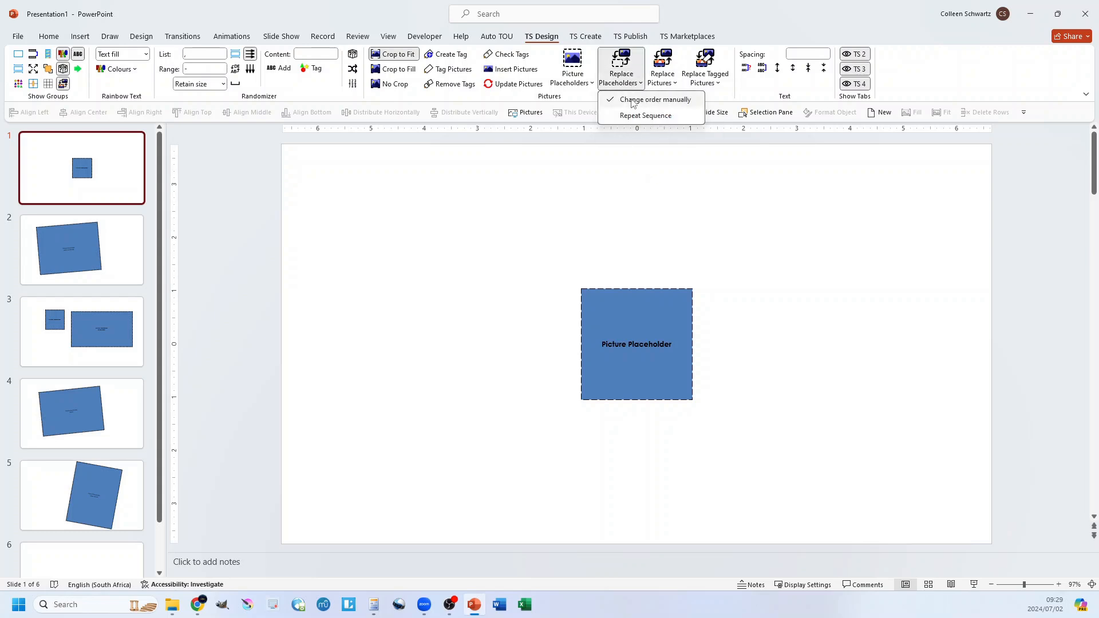
Step: Start replacing the placeholders with the five scissors images from Blue.png through Pink.png in the Scissors folder
left_click(621, 60)
left_click(154, 99)
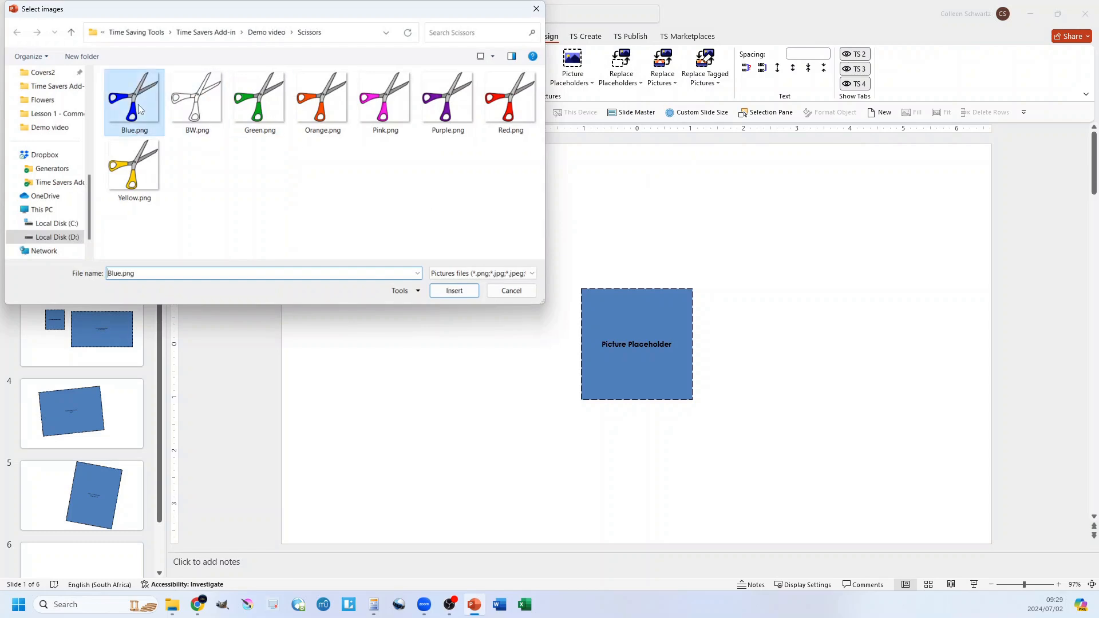
left_click(364, 100, "shift")
key("Return")
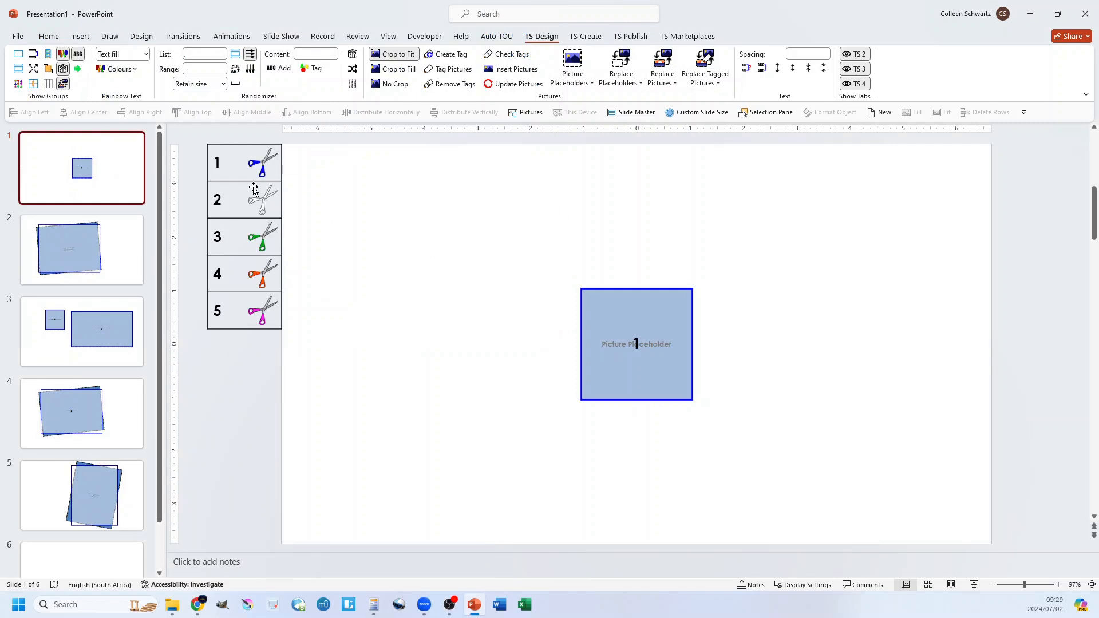
Step: In the order table, swap the blue and black-and-white scissors in rows 1 and 2, and the green and orange ones in rows 3 and 4
left_click_drag(260, 199, 260, 167)
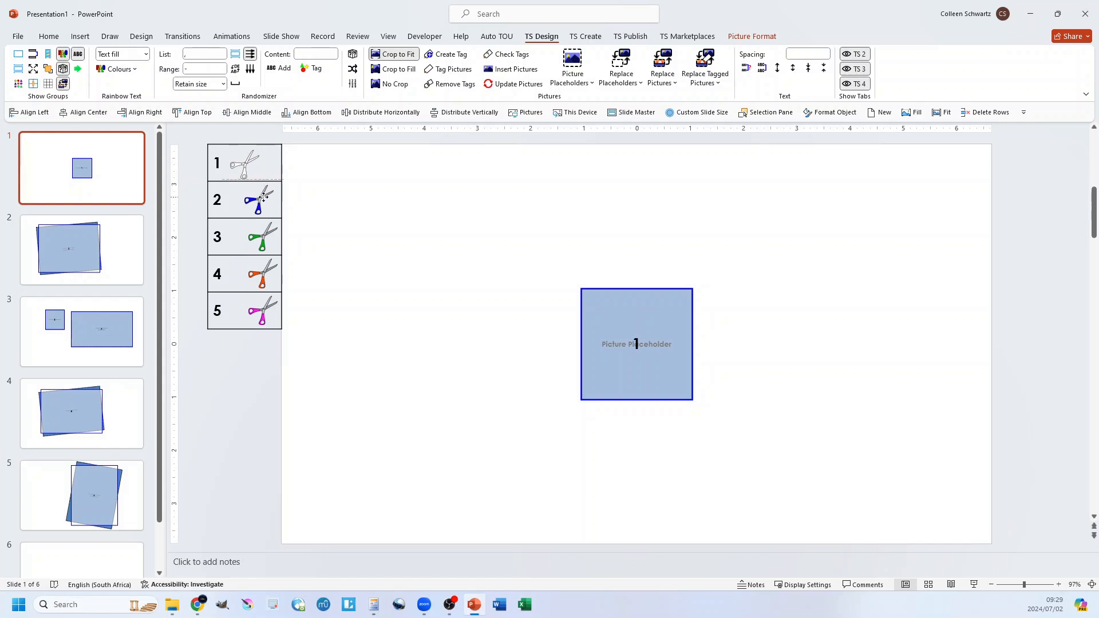
left_click_drag(262, 241, 252, 275)
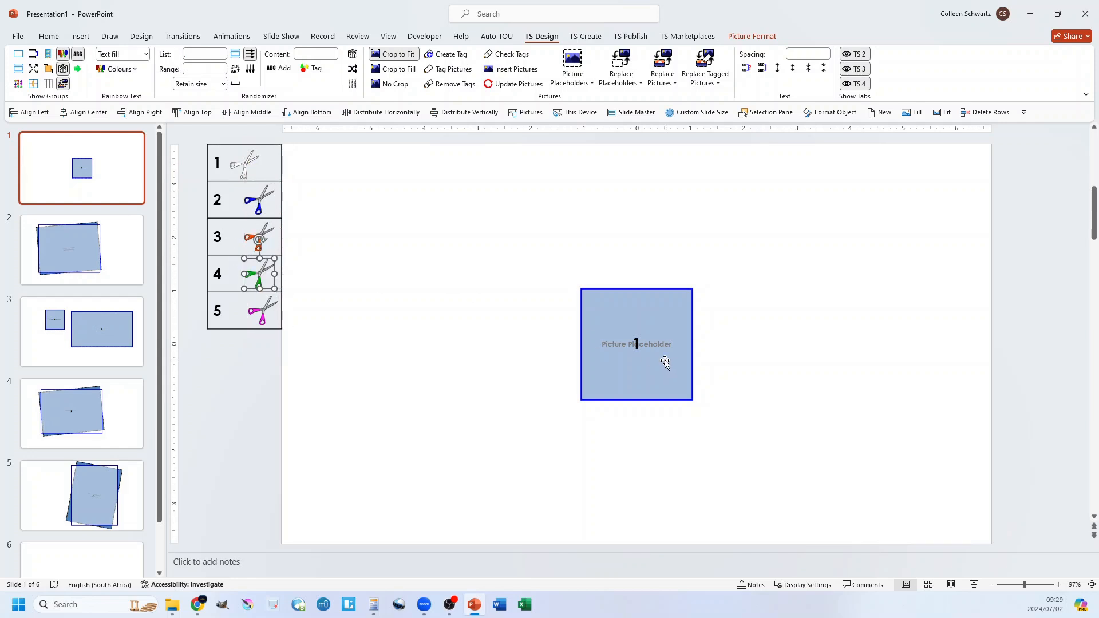
Step: Review the numbered placeholders on slides 2 to 5 and compare them with the picture order table beside slide 1
left_click(106, 261)
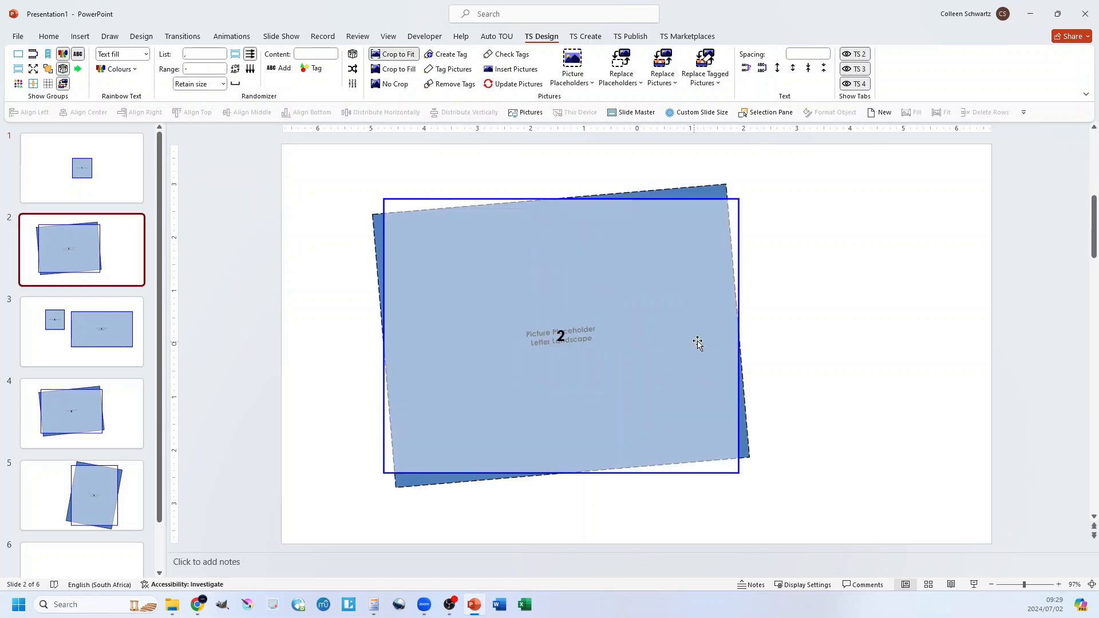
left_click(73, 344)
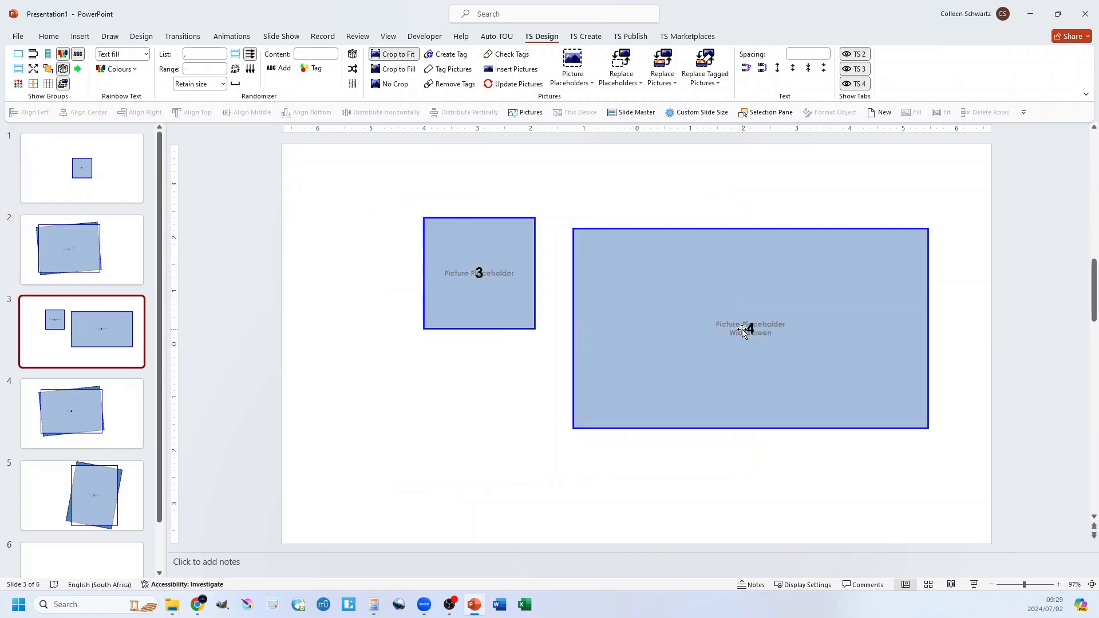
key("Down")
key("Down")
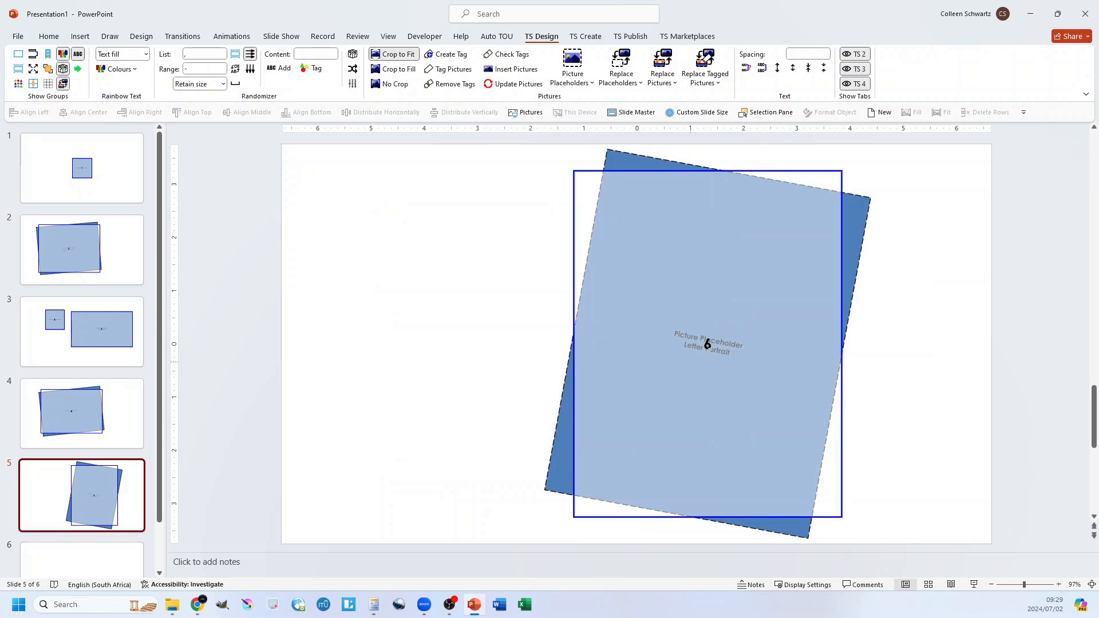
left_click(90, 166)
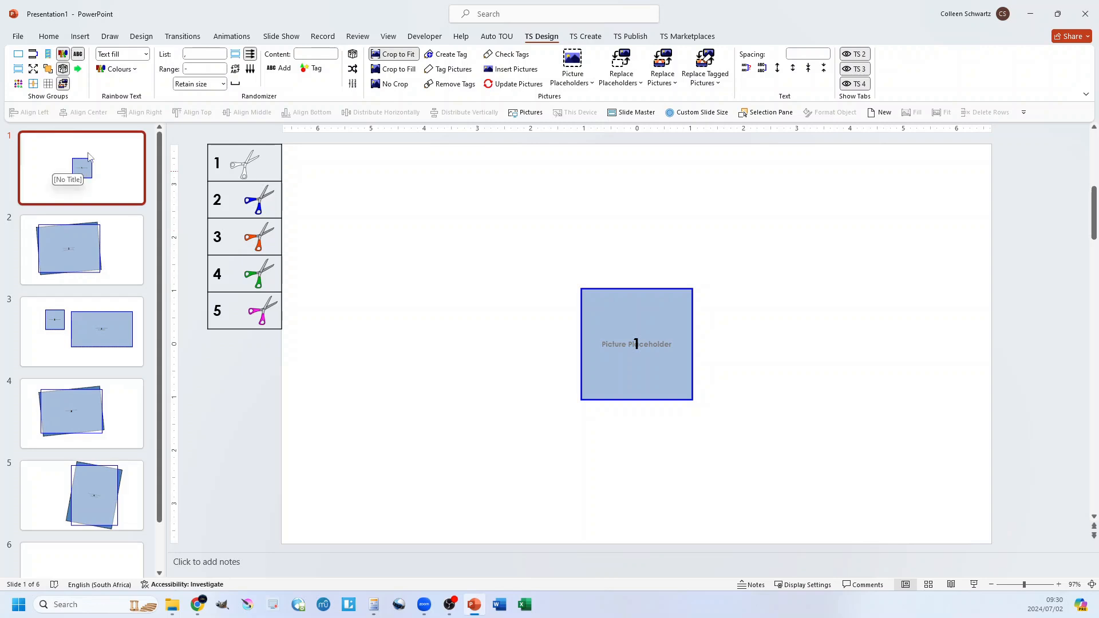
left_click(86, 332)
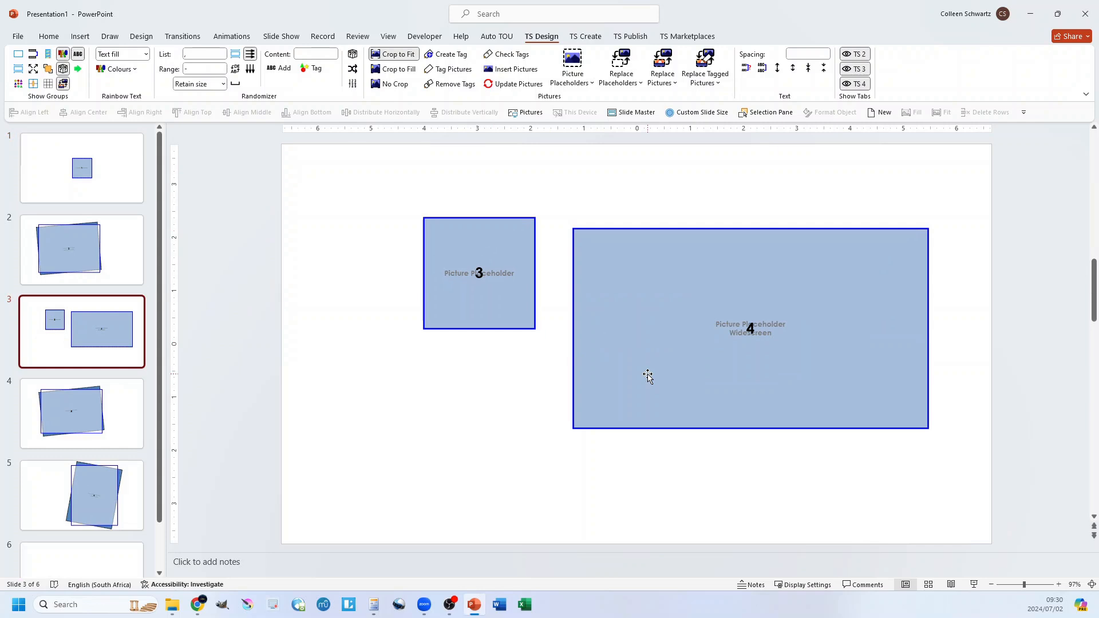
left_click(95, 165)
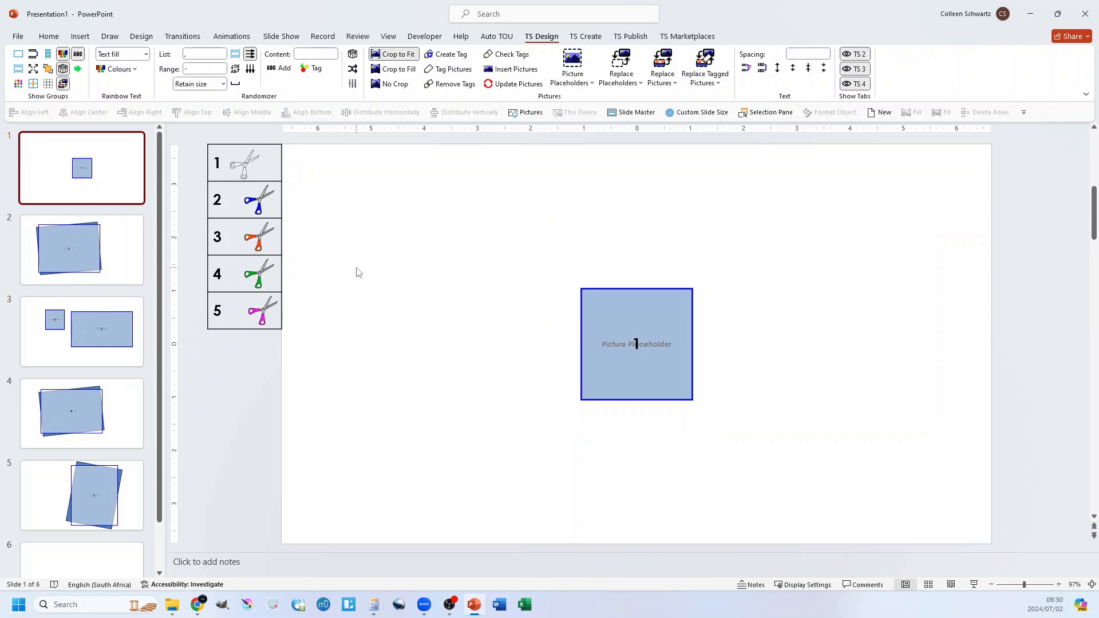
left_click(227, 311)
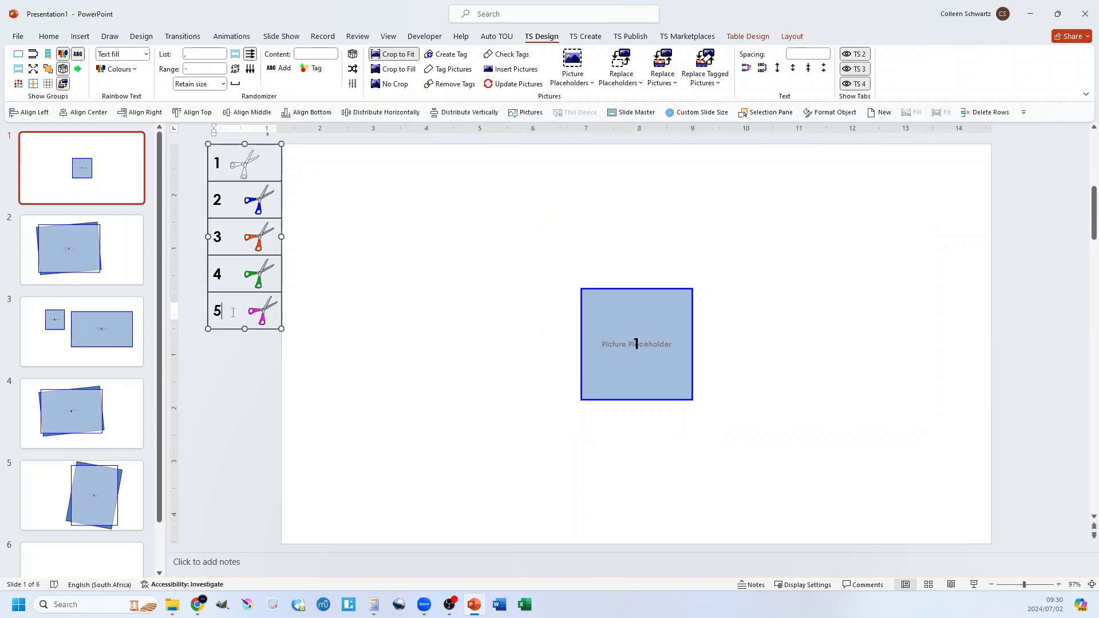
left_click(94, 493)
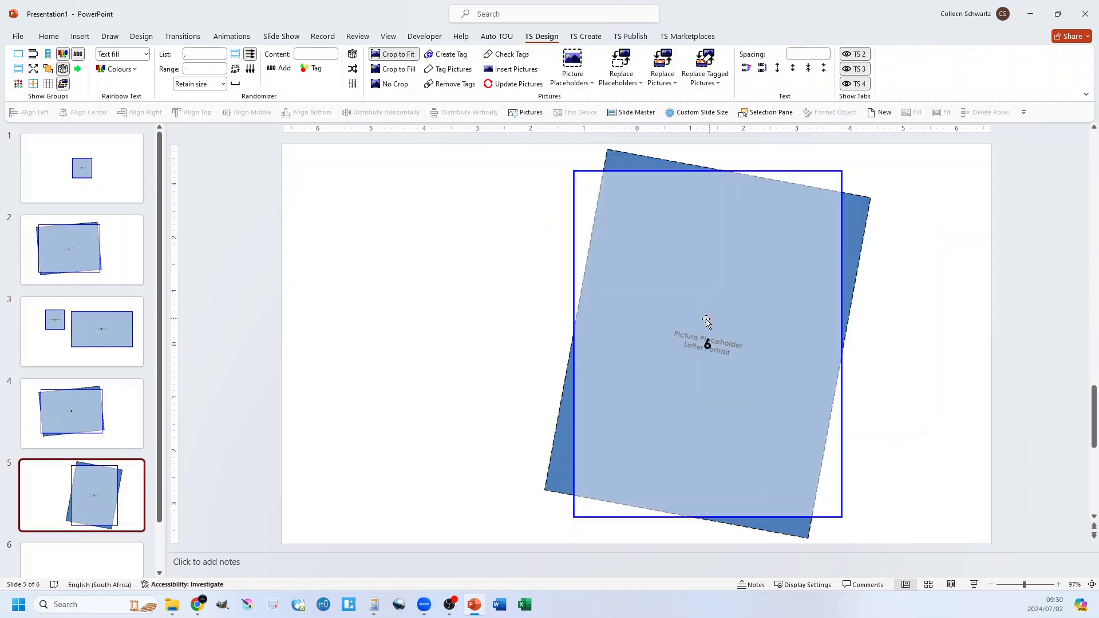
Step: Add a sixth row to the order table beside slide 1 and copy the orange scissors from row 3 into it
left_click(75, 182)
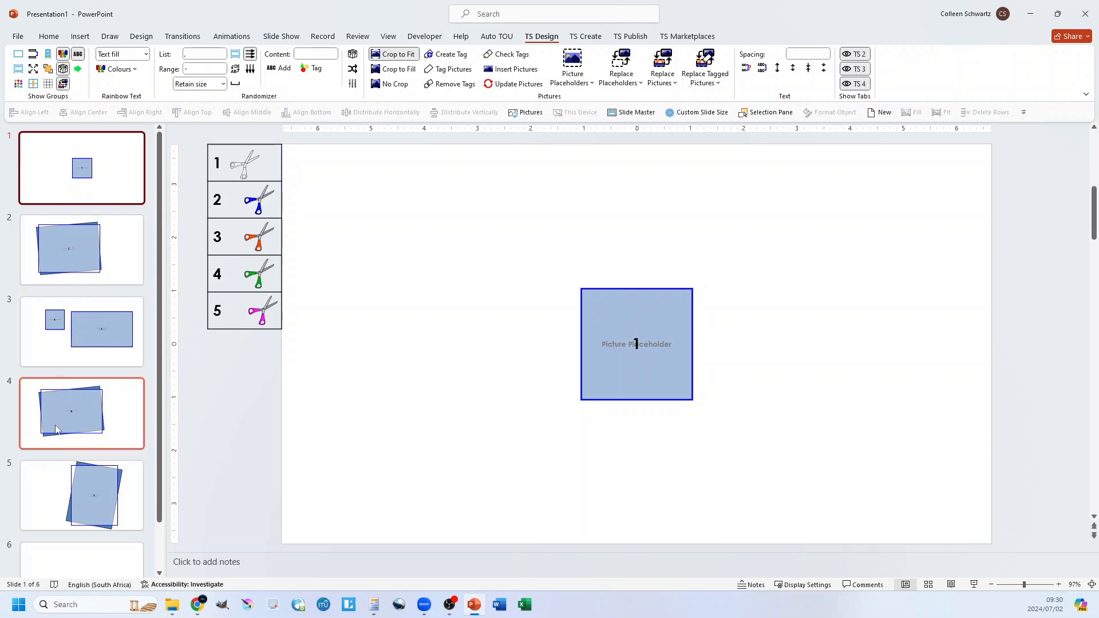
left_click(239, 309)
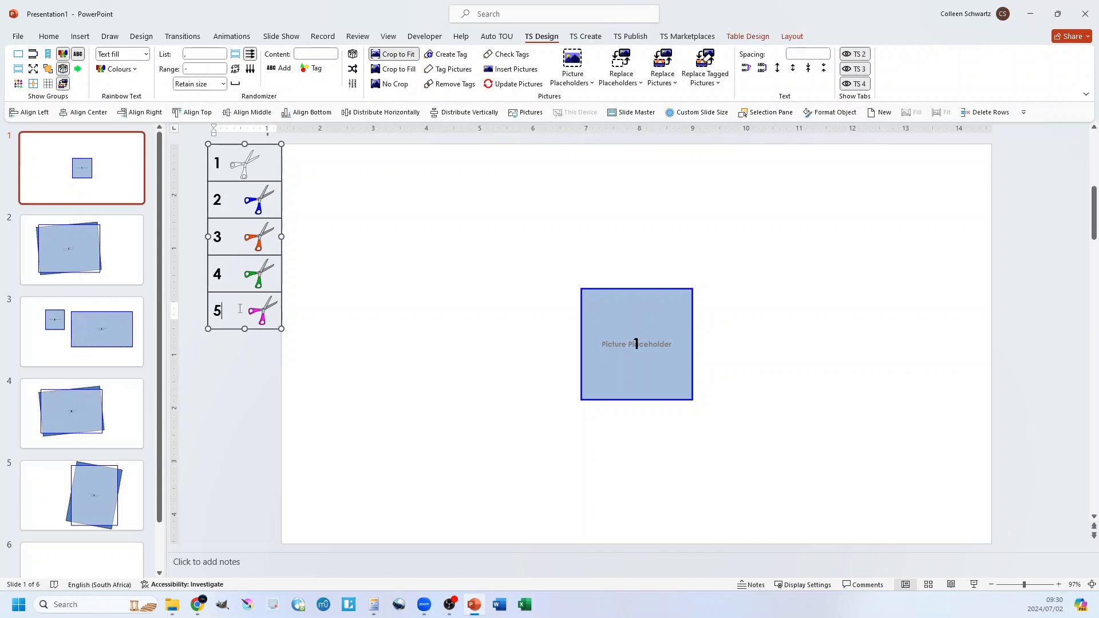
key("Tab")
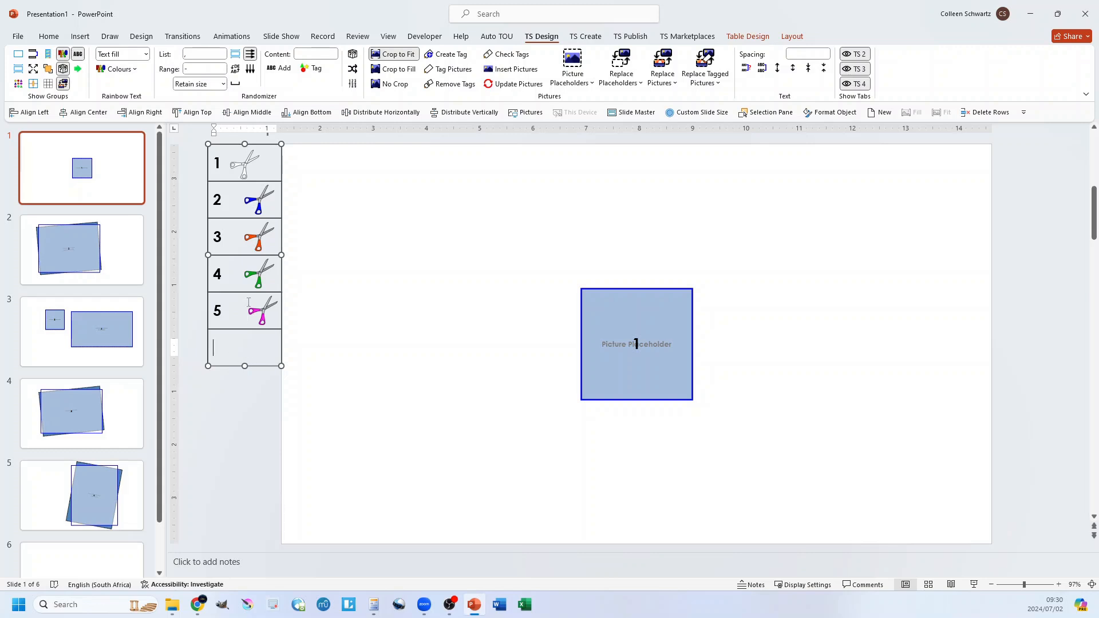
left_click(258, 246)
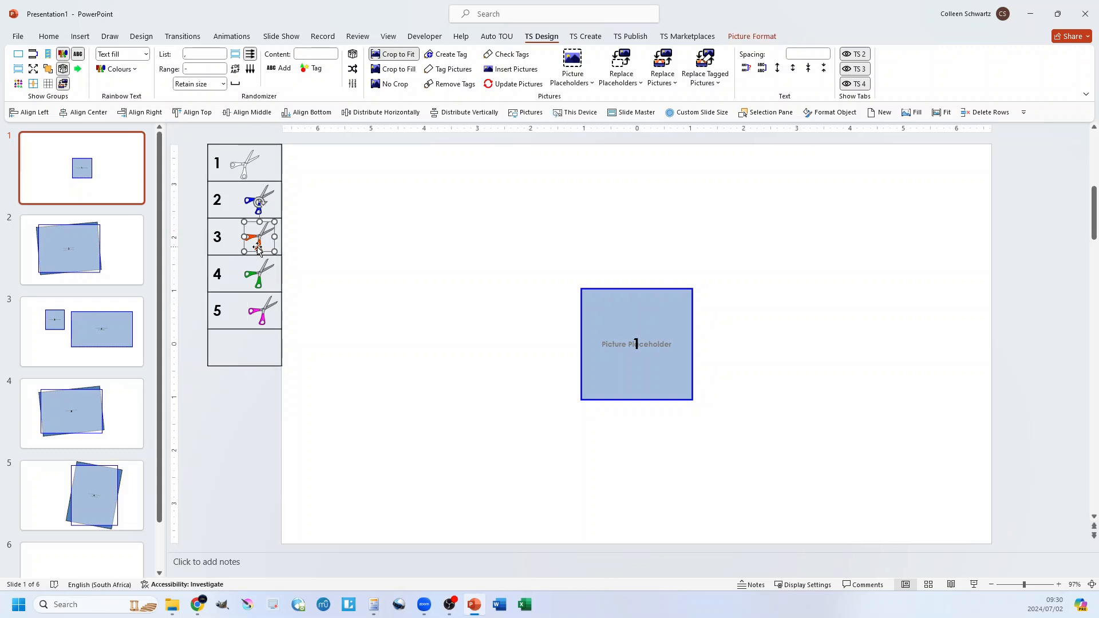
left_click_drag(258, 248, 262, 348)
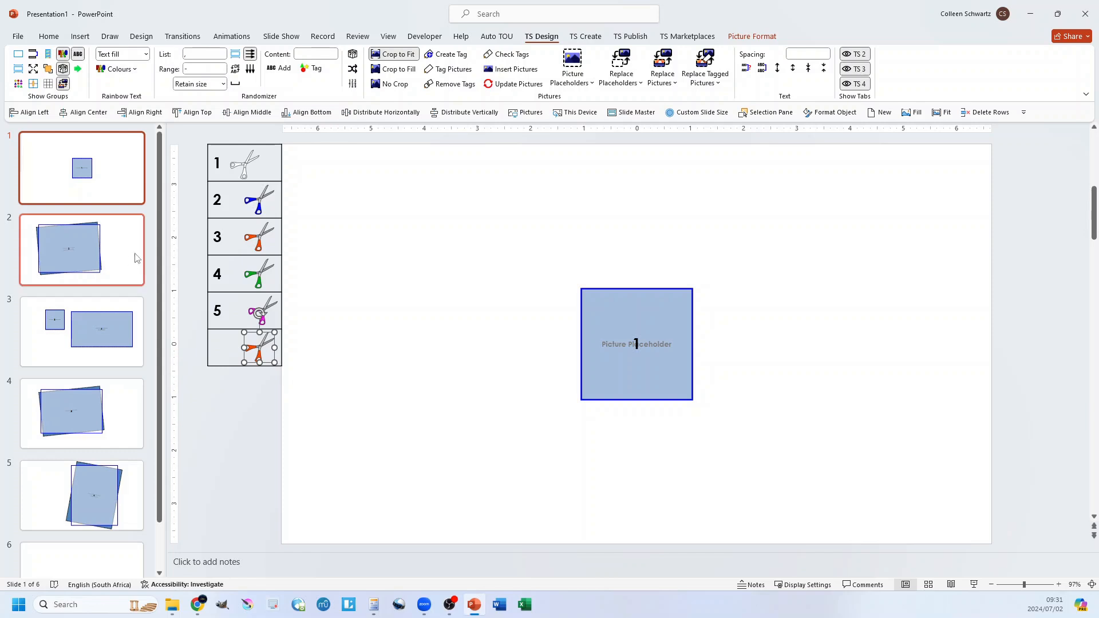
Step: Replace the numbered placeholders with the scissors from the order table using Crop to Fit, and check the pictures on slides 1 to 5
left_click(624, 61)
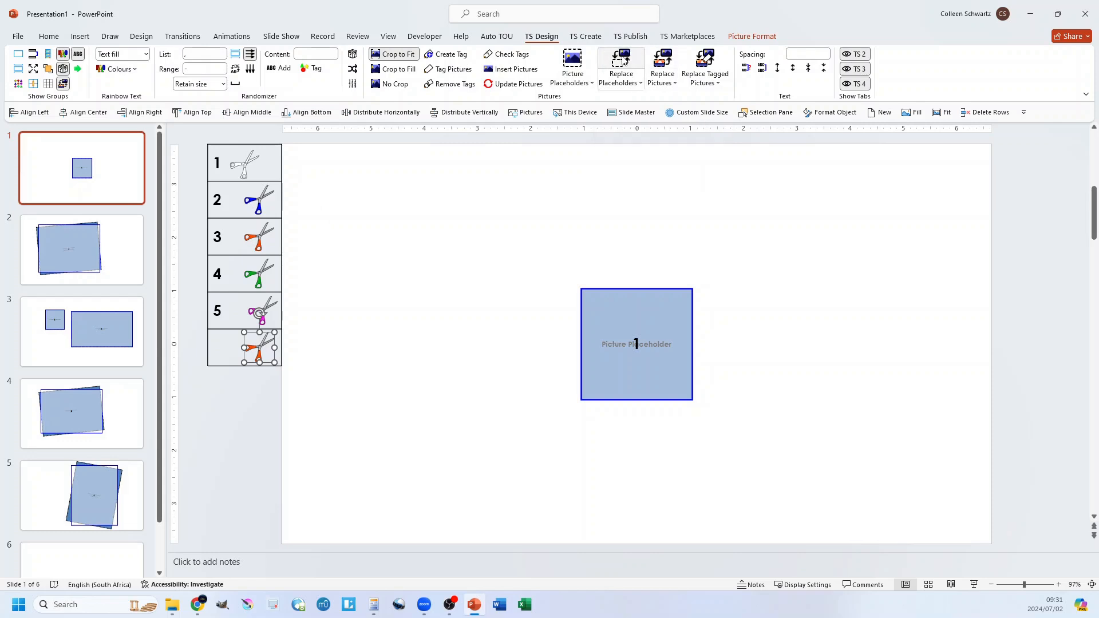
left_click(86, 249)
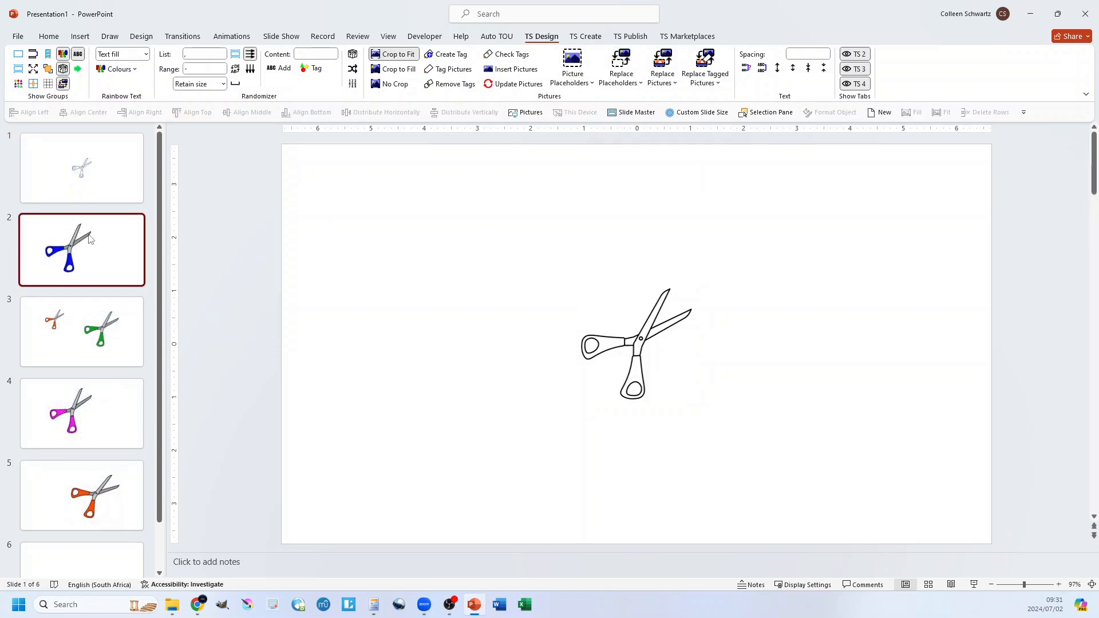
left_click(95, 312)
left_click(95, 401)
left_click(109, 483)
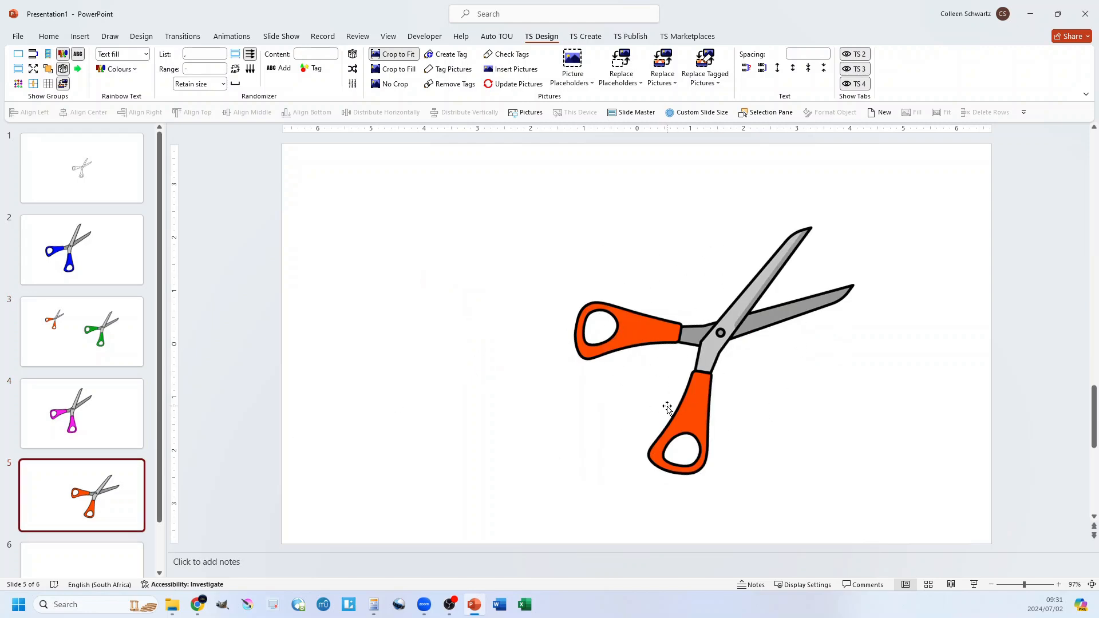
left_click(102, 186)
left_click(91, 243)
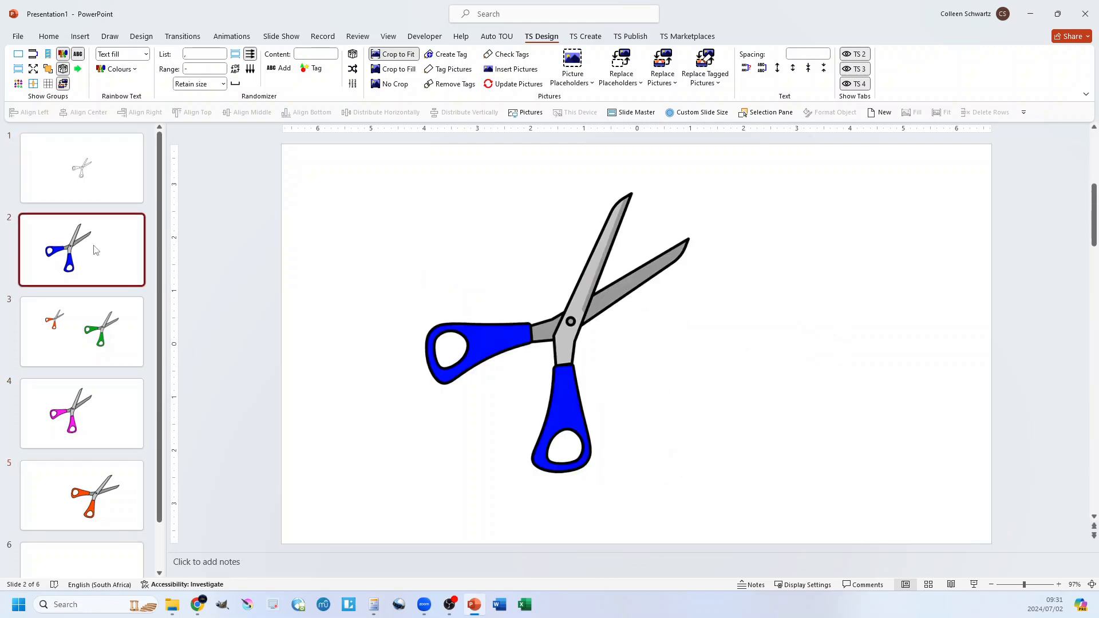
left_click(107, 319)
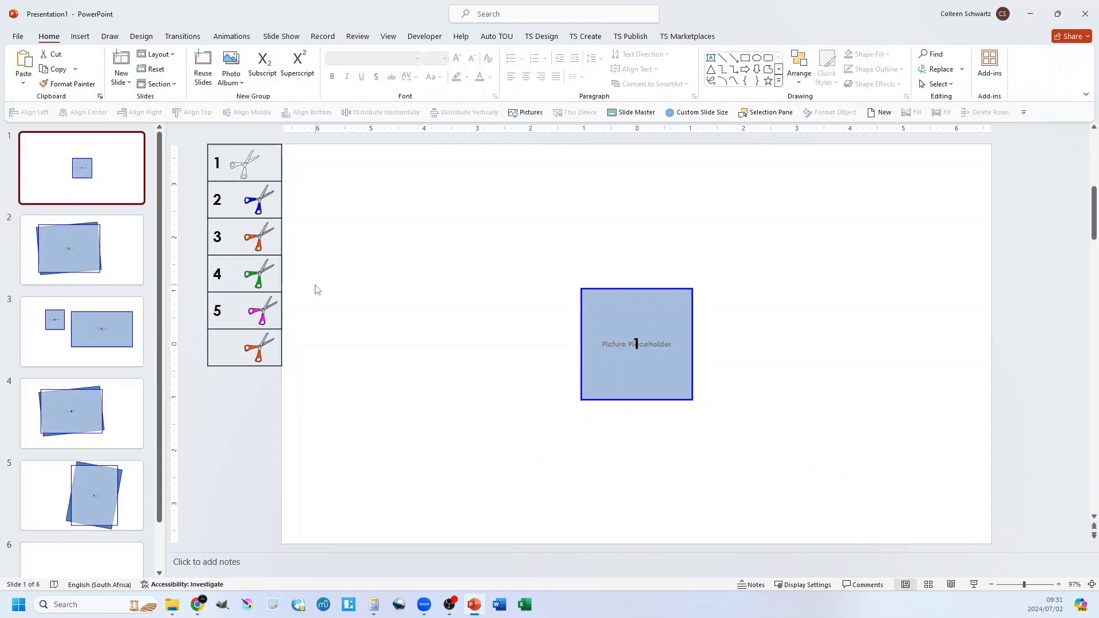
Step: Replace the restored placeholders with the ordered scissors using Crop to Fill, check slides 2 to 5, and undo the replacement
left_click(542, 36)
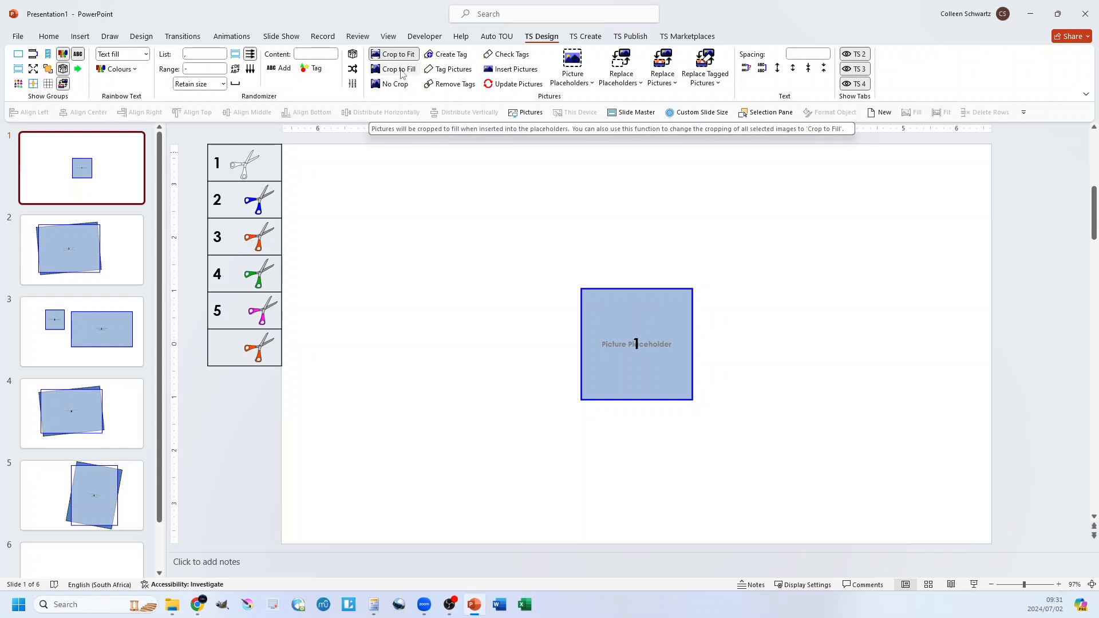
left_click(394, 71)
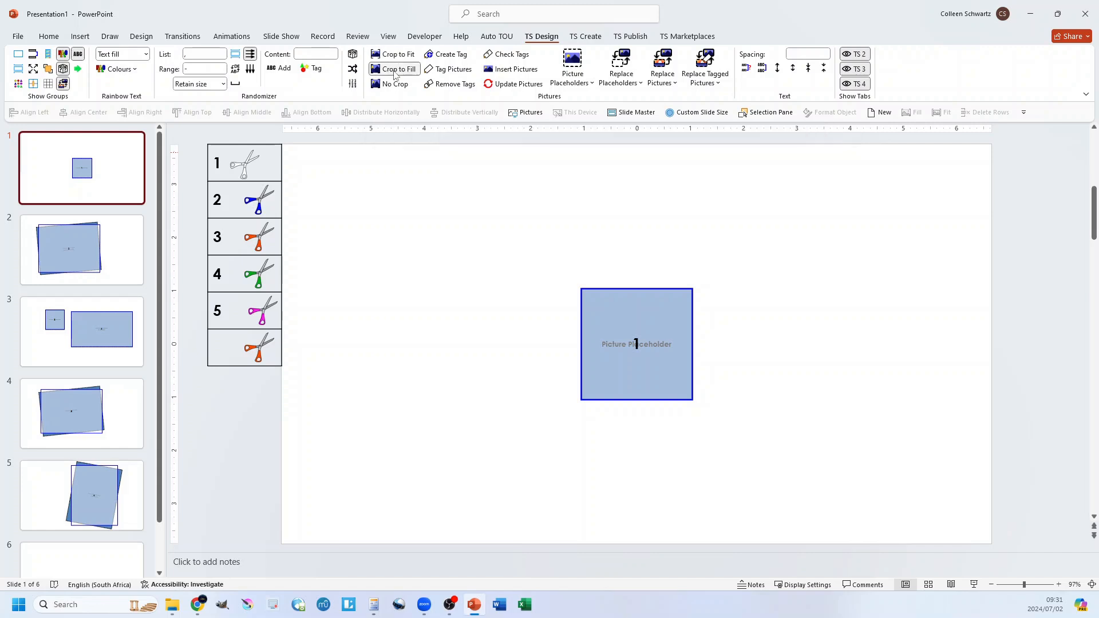
left_click(627, 63)
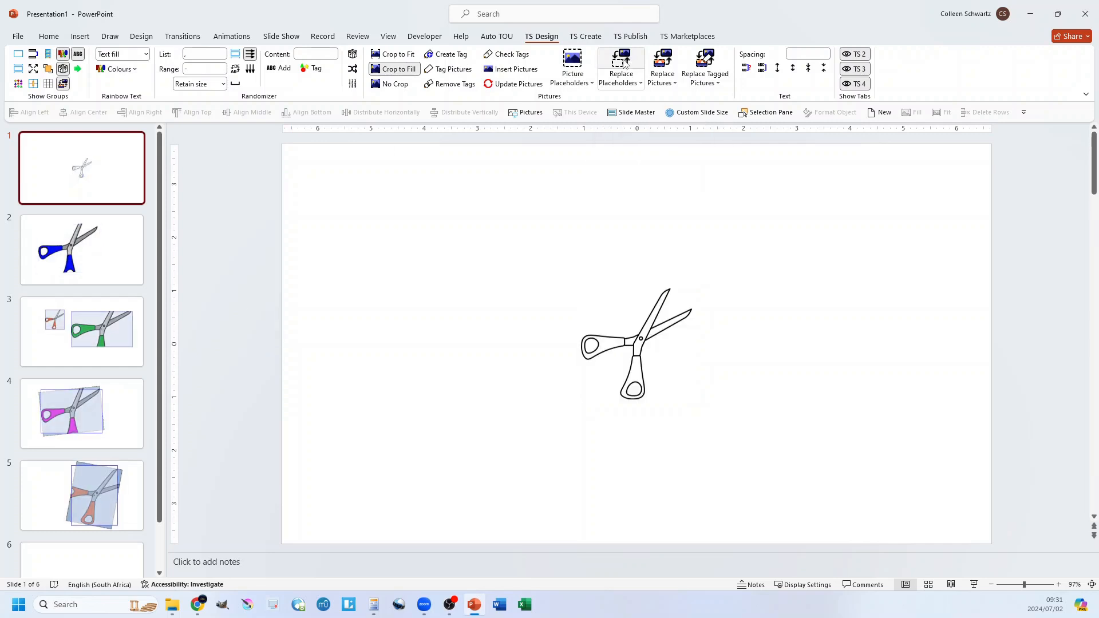
left_click(108, 267)
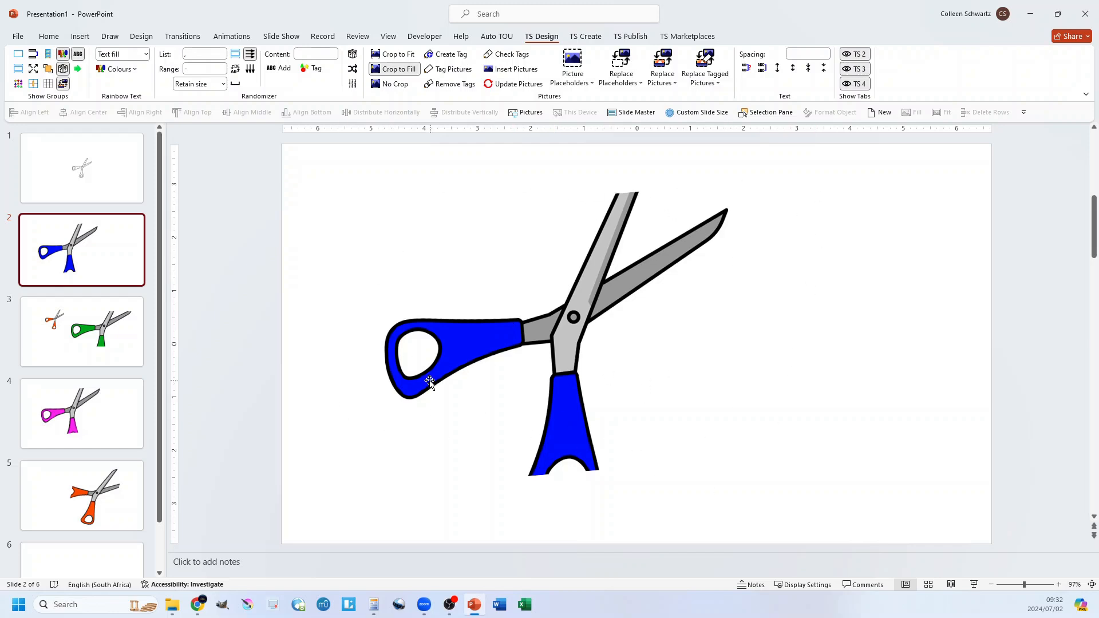
left_click(108, 351)
left_click(77, 395)
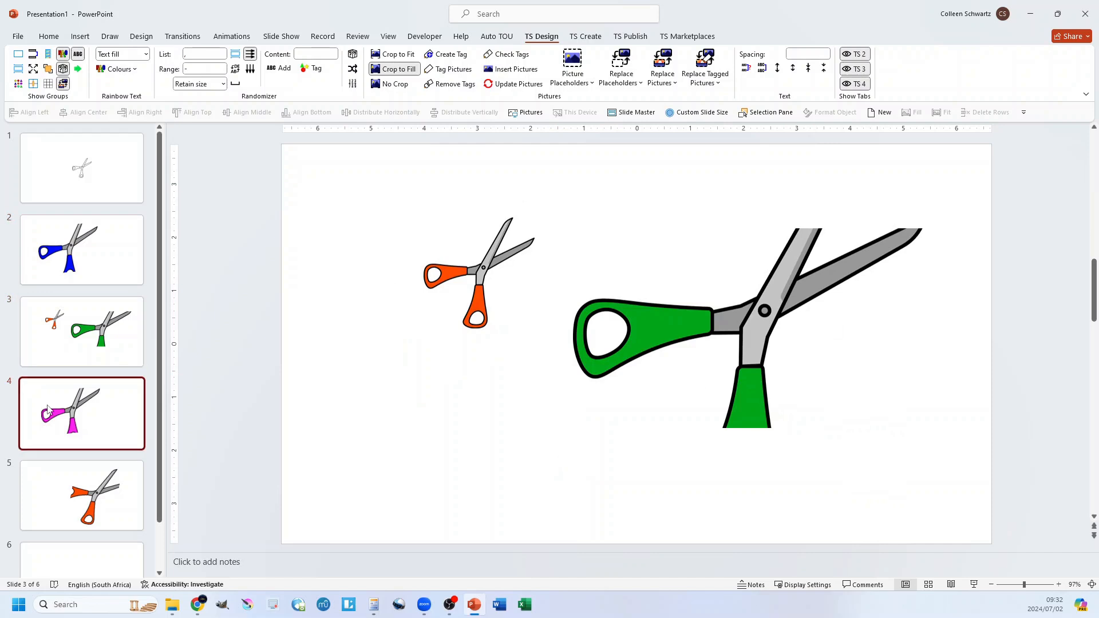
left_click(89, 493)
left_click(108, 158)
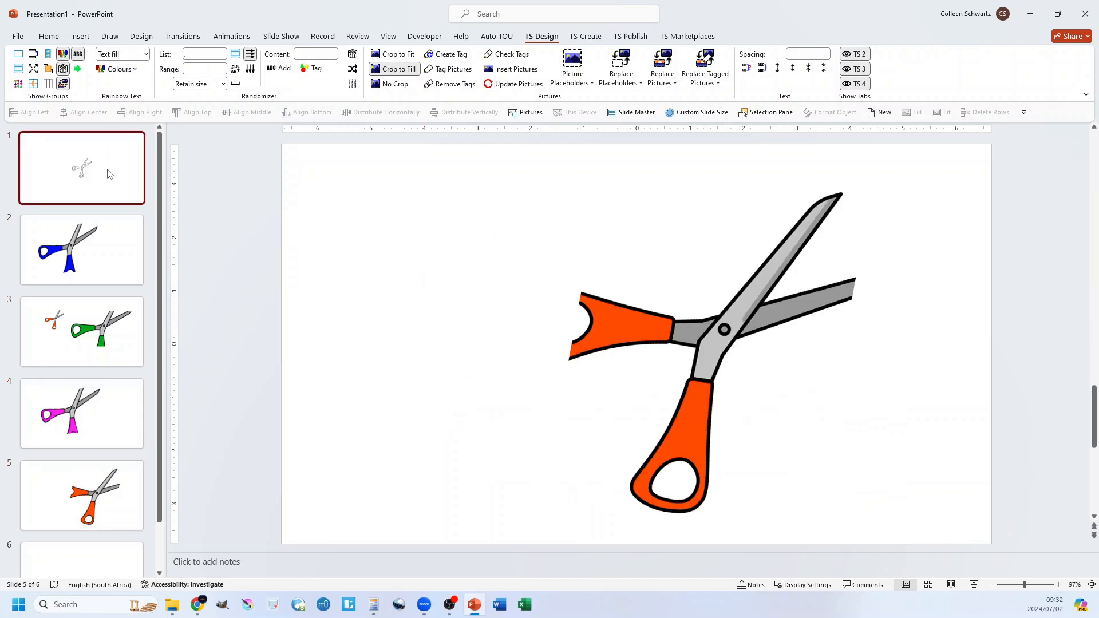
key("ctrl+z")
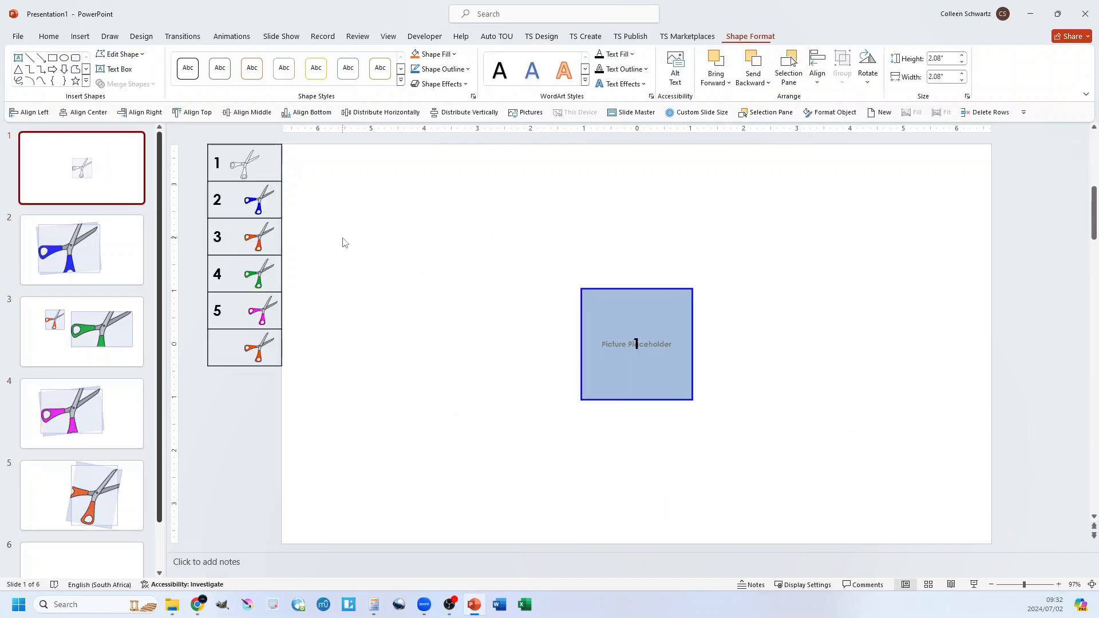
Step: Replace the numbered placeholders with the ordered scissors using No Crop, and check the pictures on slides 2 to 4
left_click(544, 37)
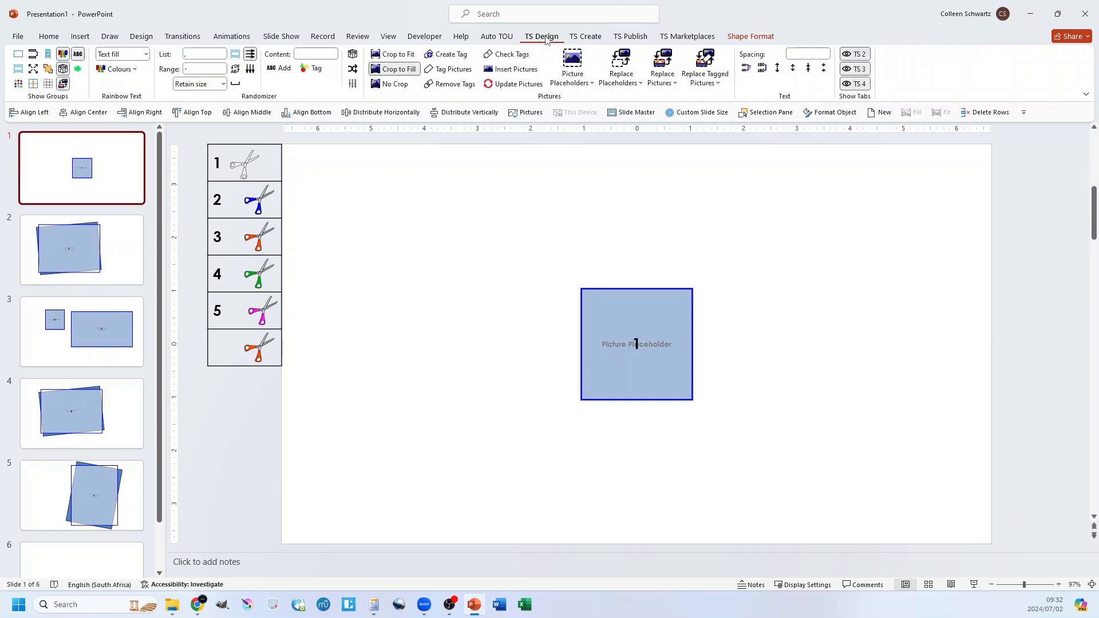
left_click(389, 85)
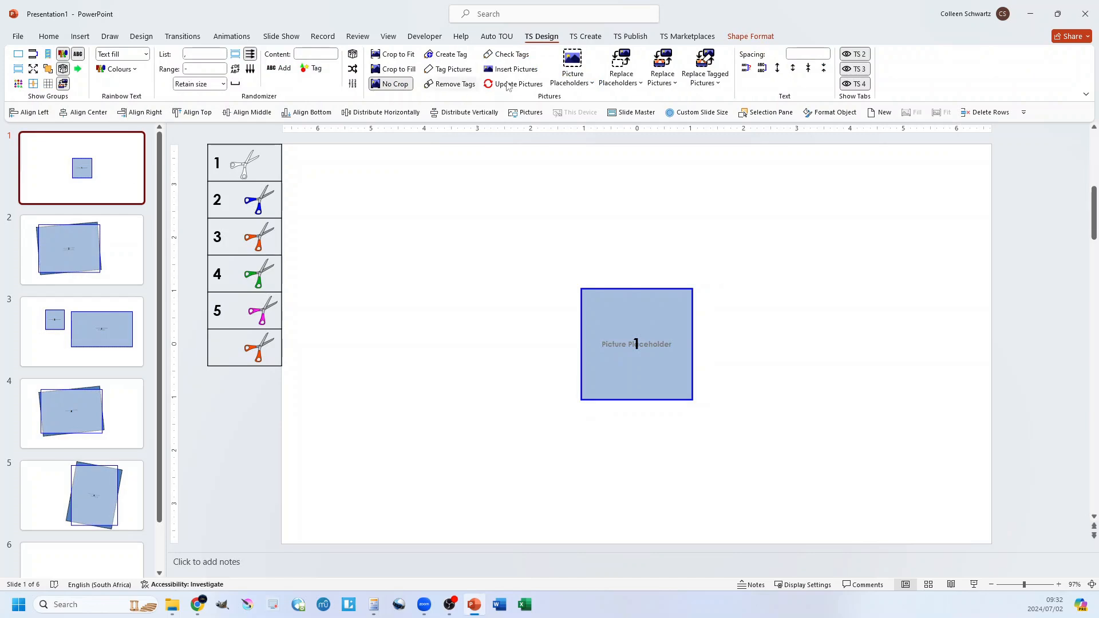
left_click(624, 62)
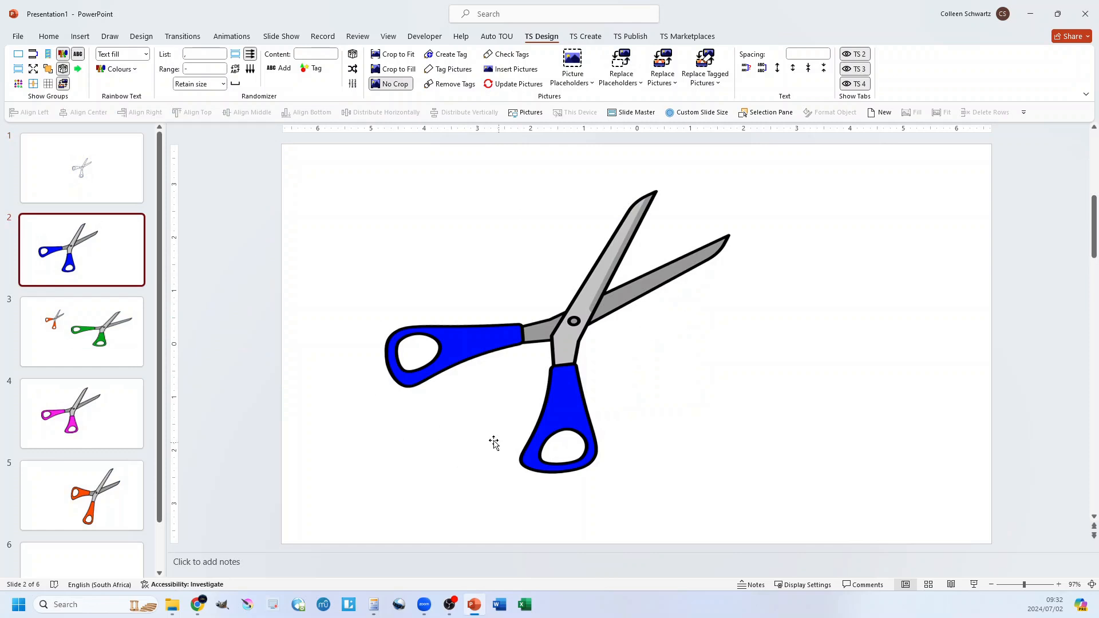
left_click(98, 327)
left_click(98, 399)
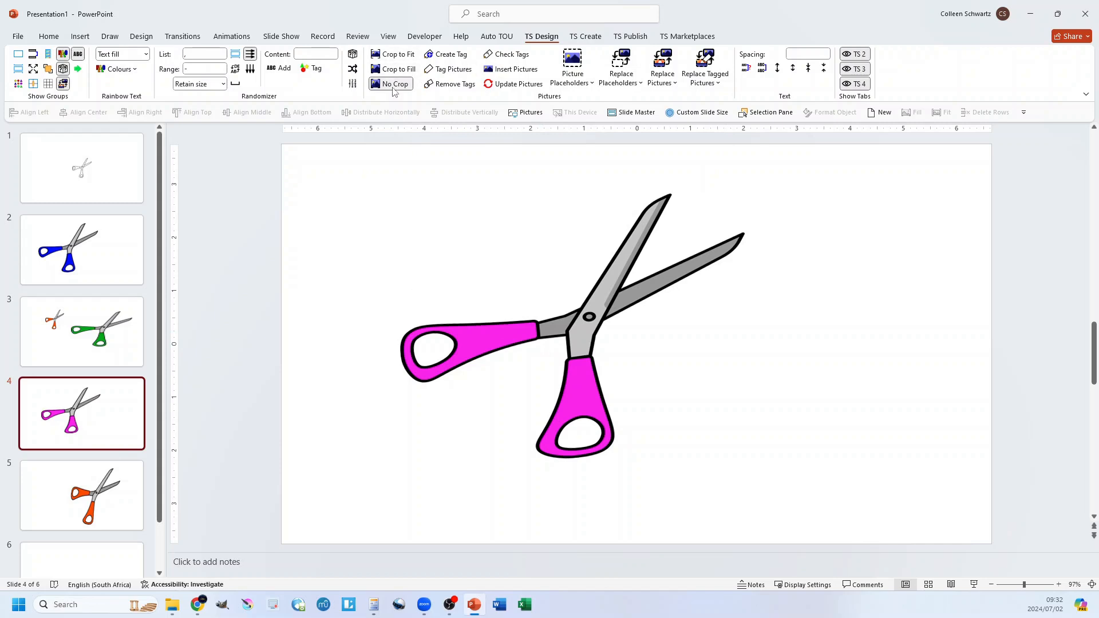
Step: On slide 4, switch the pink scissors picture to Crop to Fit, then Crop to Fill, and back to No Crop
left_click(594, 312)
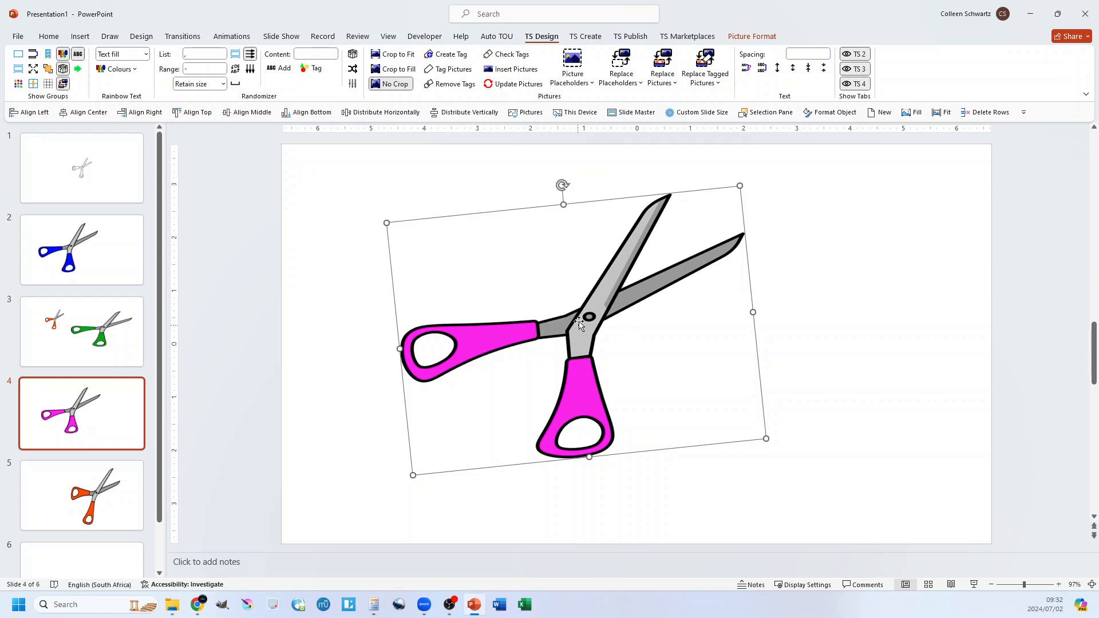
left_click(394, 55)
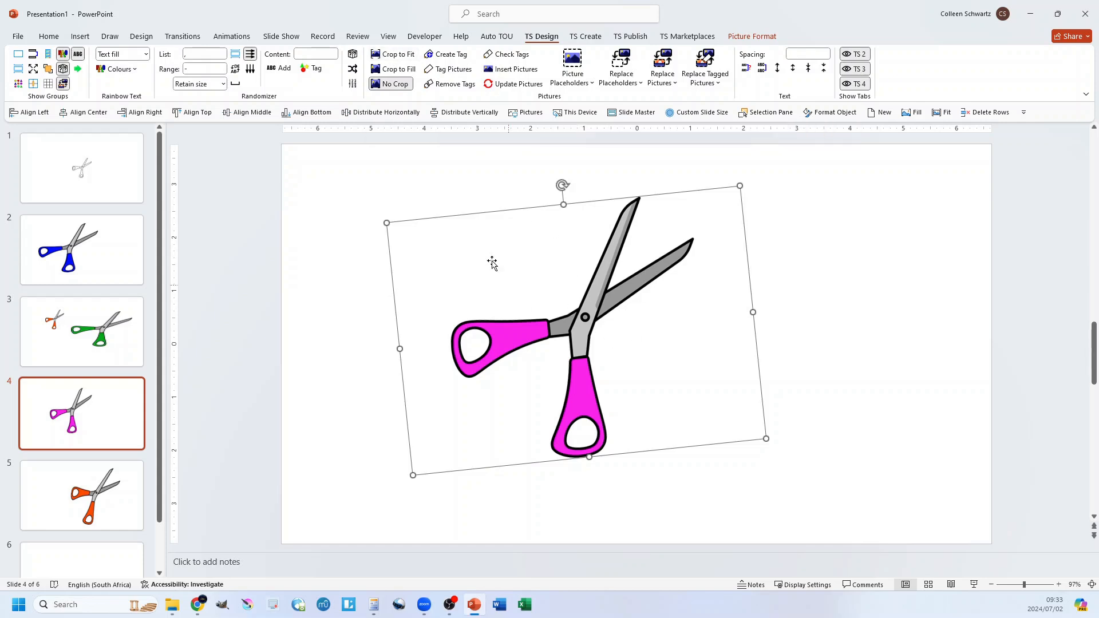
left_click(401, 70)
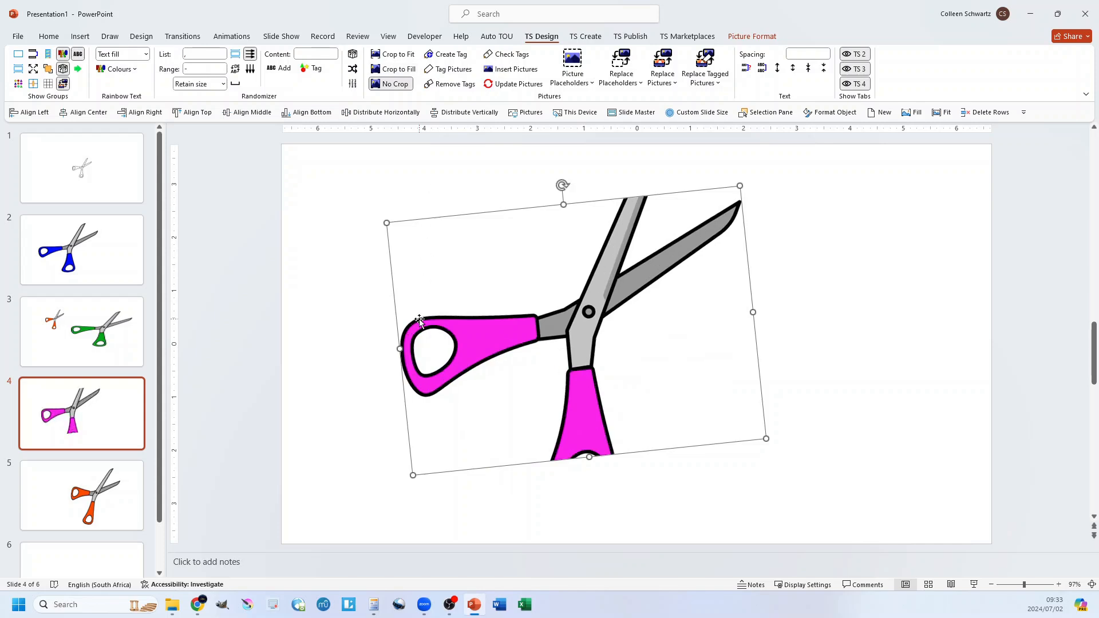
left_click(397, 84)
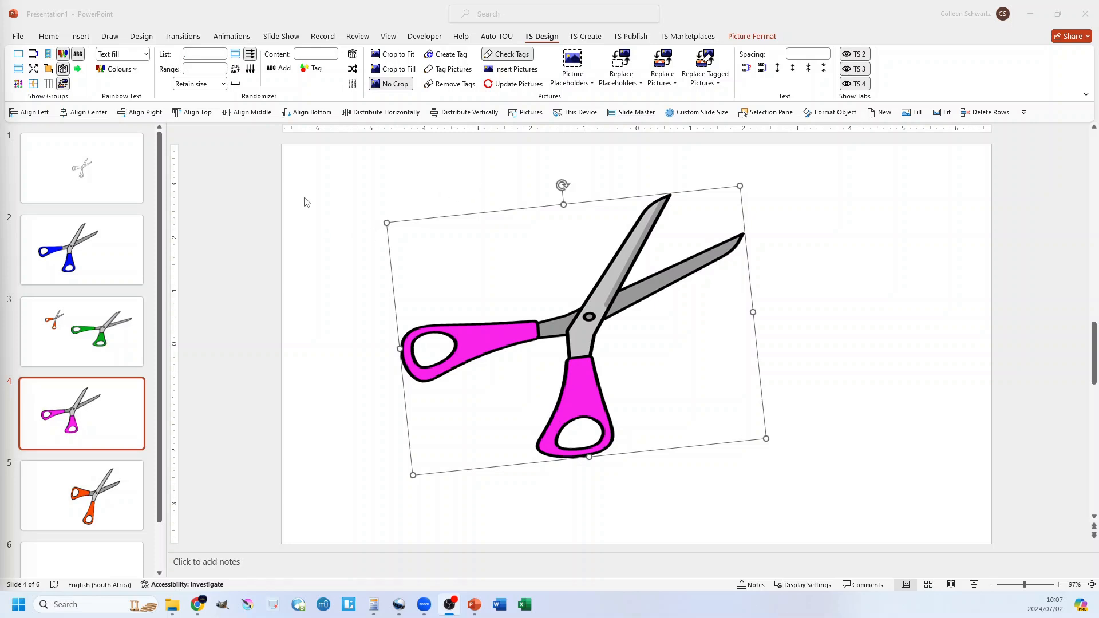
Step: Switch to the open preview.pptx presentation with the equivalent fractions cover
mouse_move(474, 605)
left_click(526, 561)
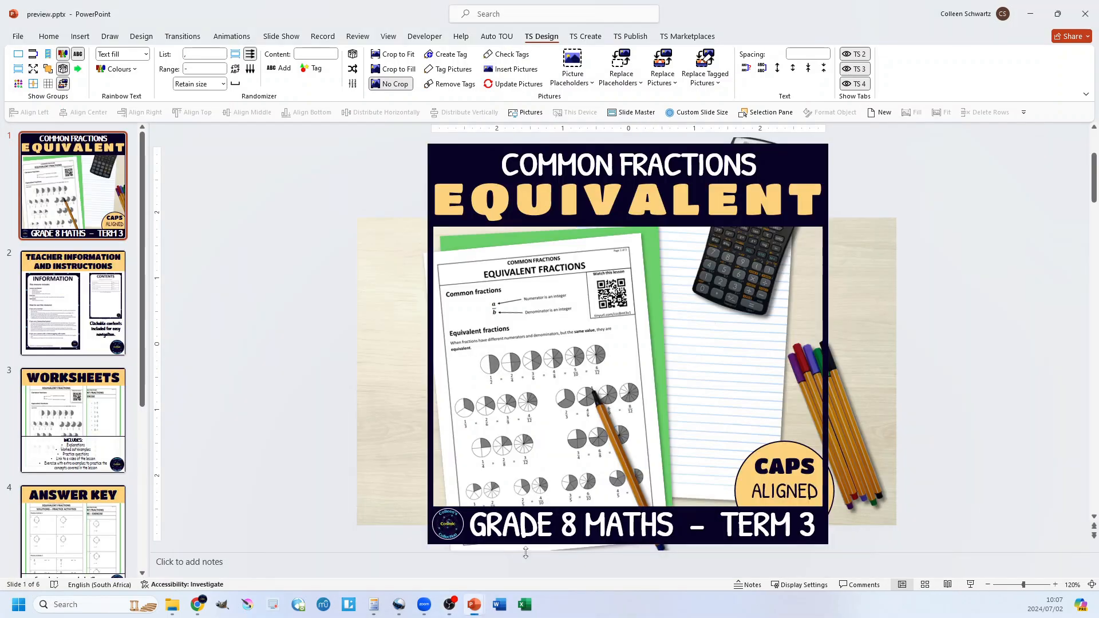